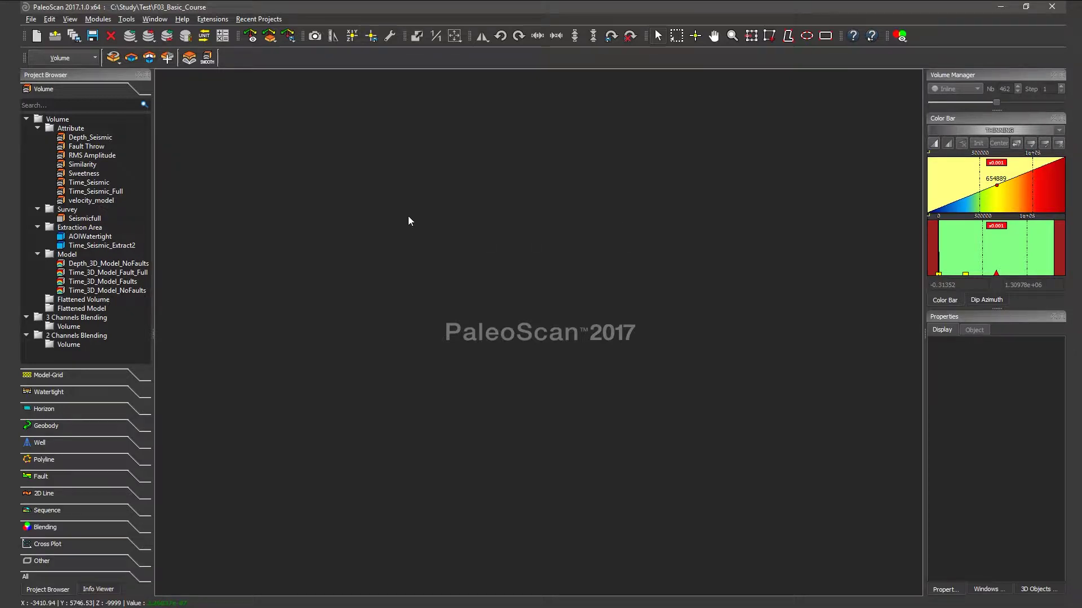
Step: Open the interpretation module dropdown on the second toolbar for F03_Basic_Course
click(93, 57)
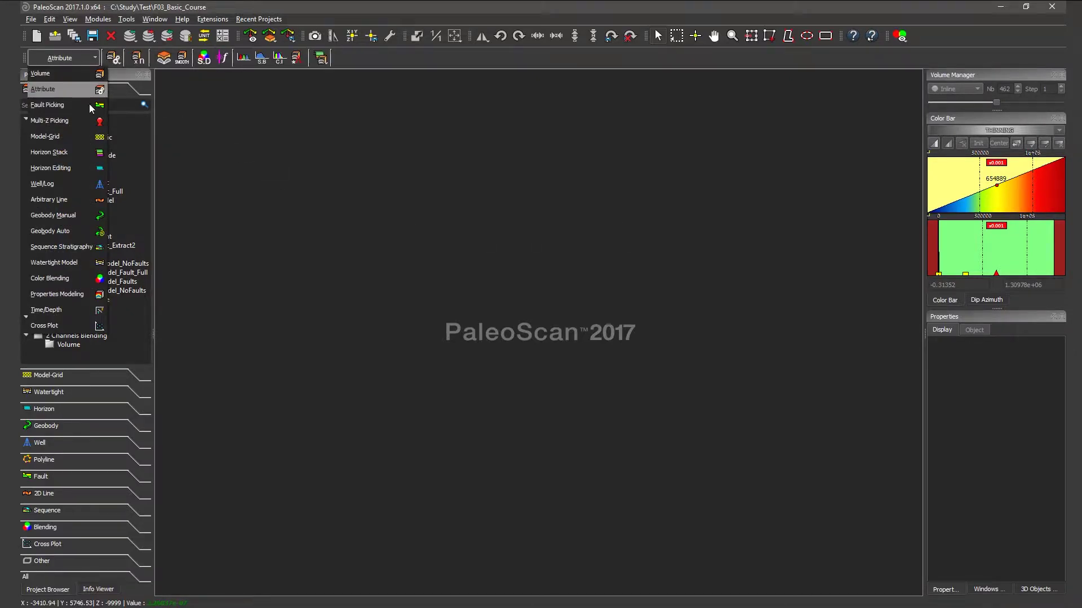
Step: Select the Cross Plot module and turn on the Advanced Interpretation extension
click(73, 325)
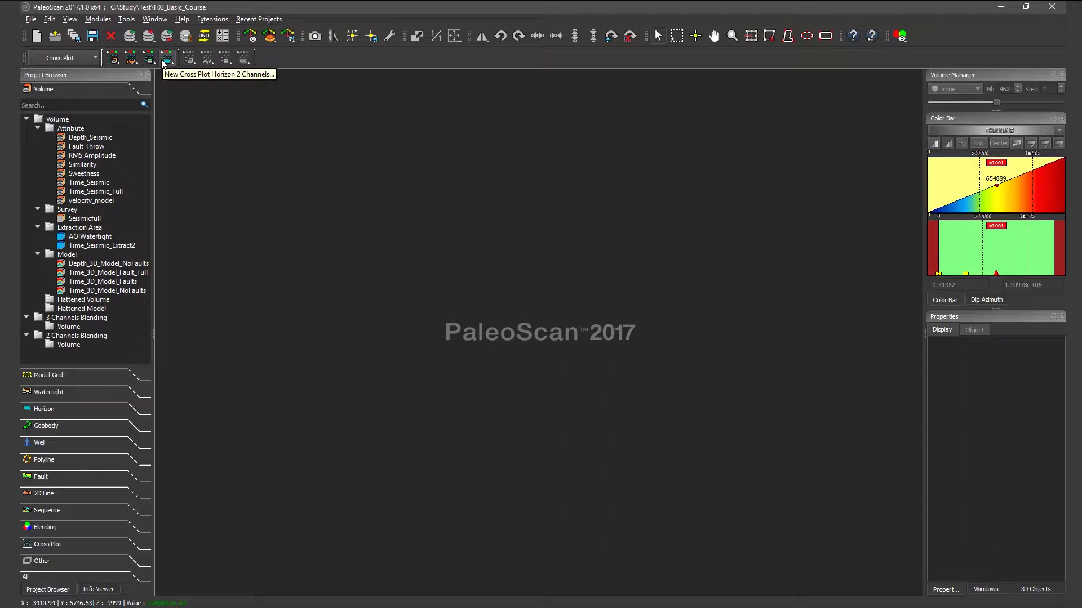
click(213, 21)
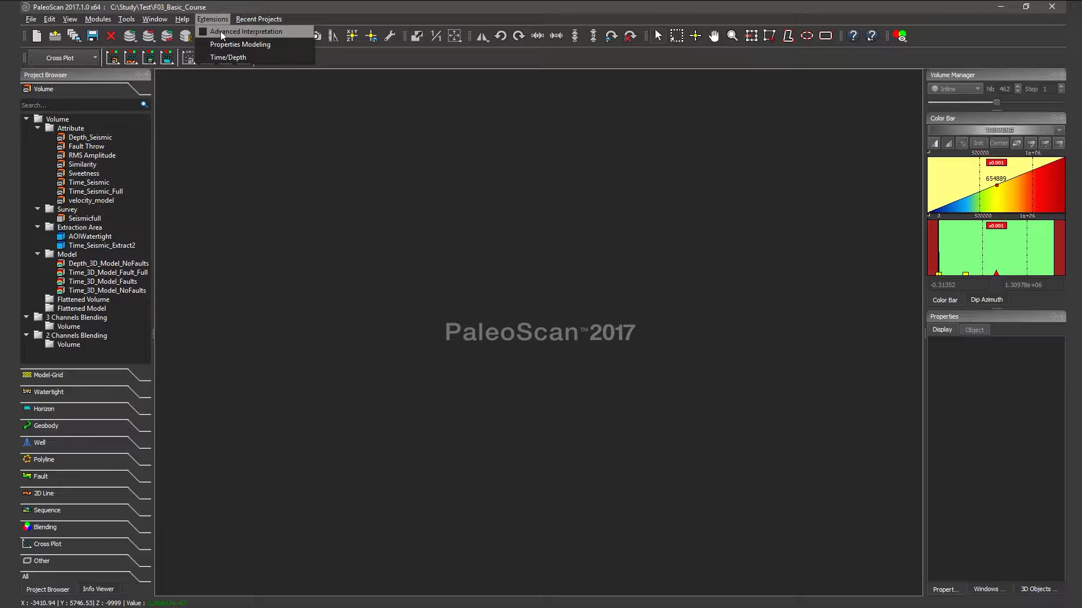
click(221, 31)
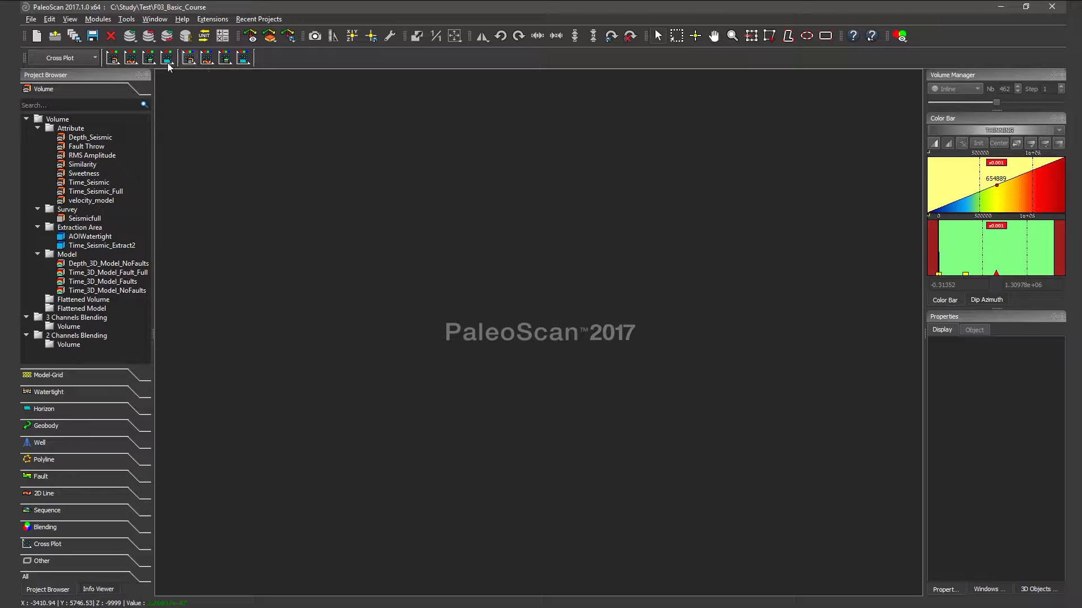
Step: Create a two-channel volume cross plot, enlarge its window, and load Time_Seismic as channel one
click(113, 58)
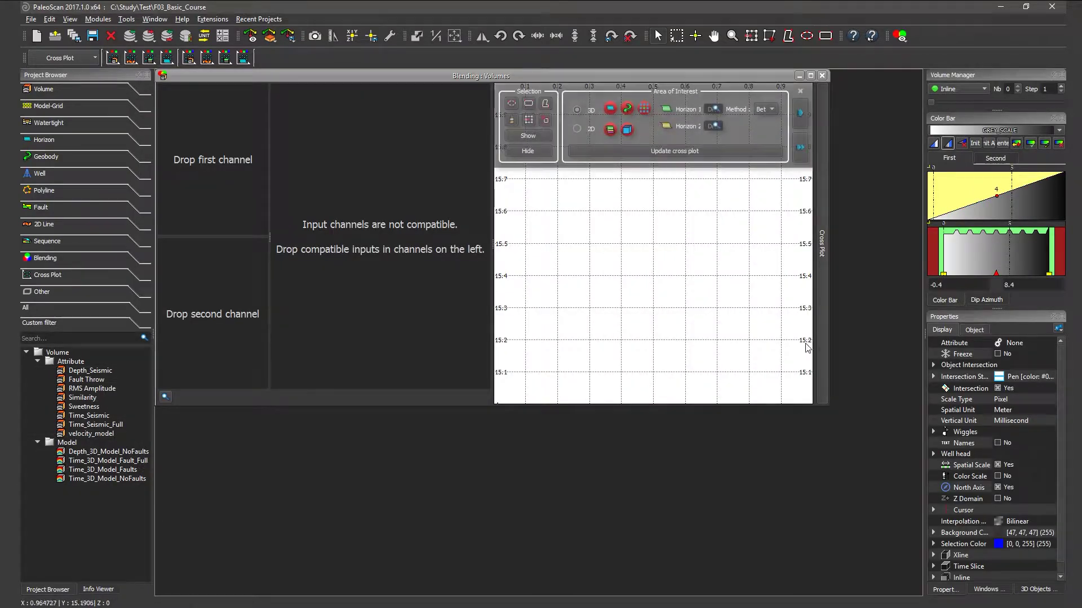
drag(828, 406, 920, 603)
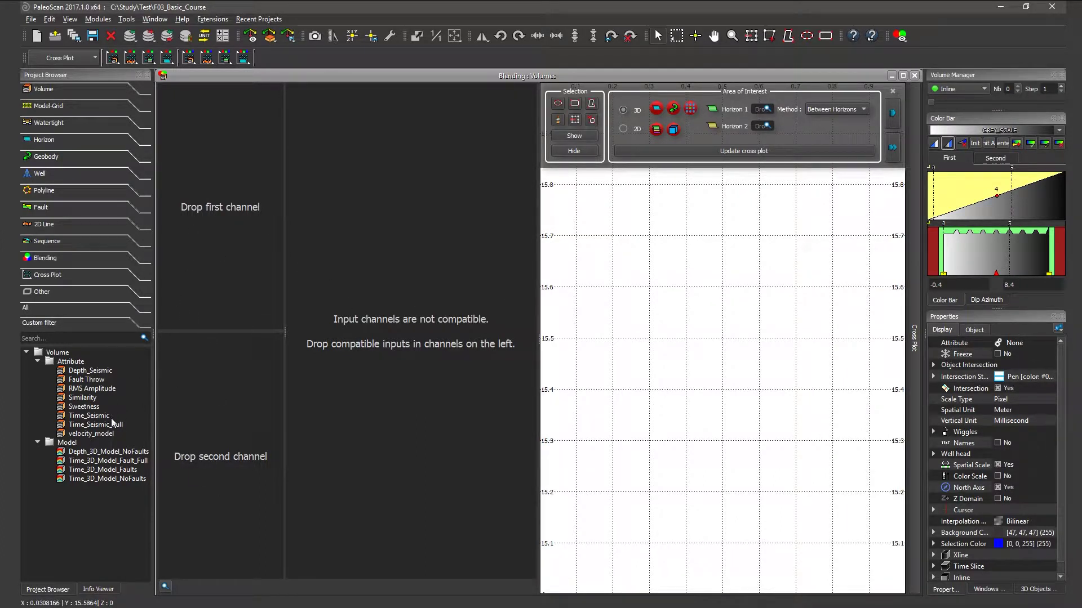
drag(78, 421, 203, 223)
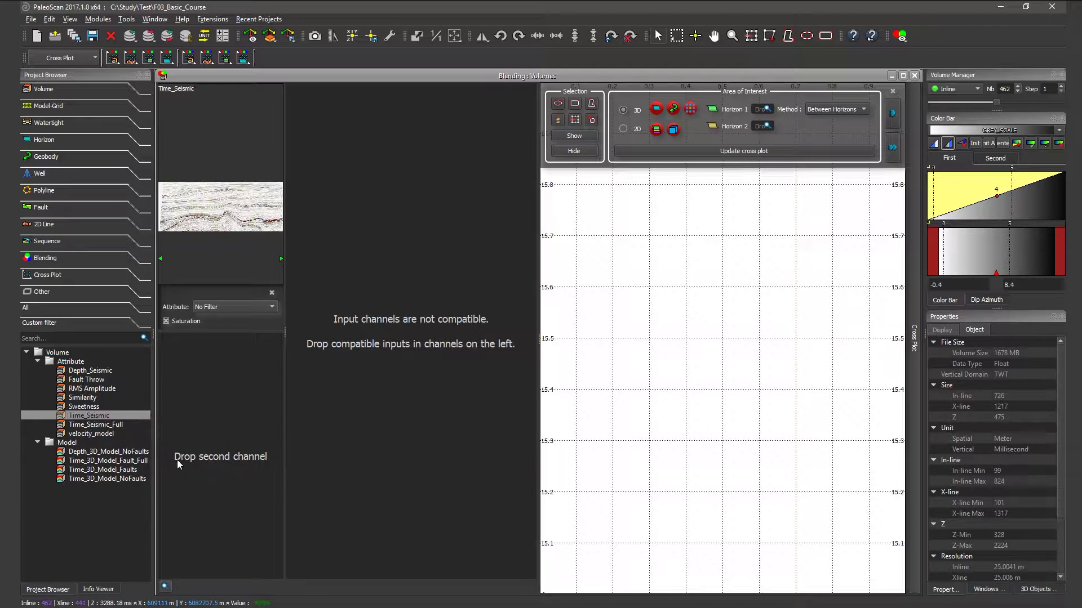
Step: Load Time_Seismic into the second channel and bring up that channel's Attribute filter list
drag(79, 420, 218, 414)
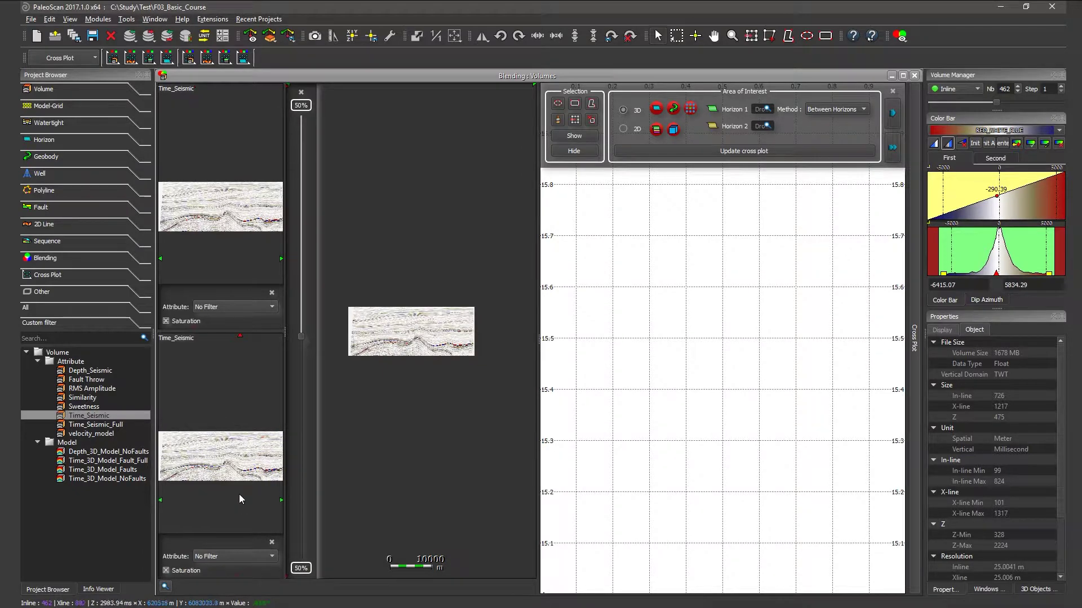
scroll(239, 489, up, 2)
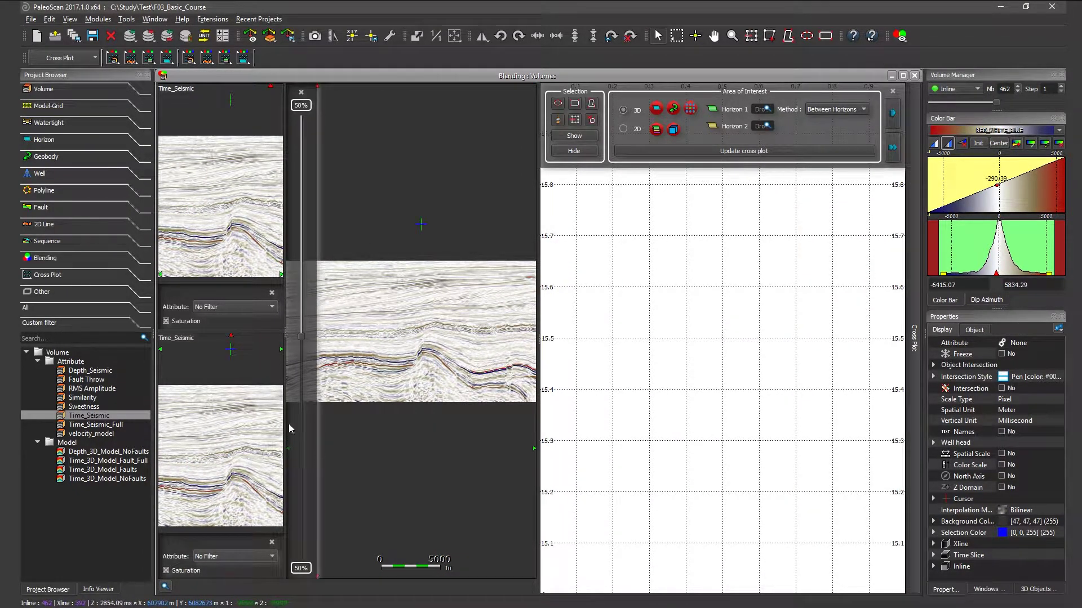
scroll(235, 413, down, 2)
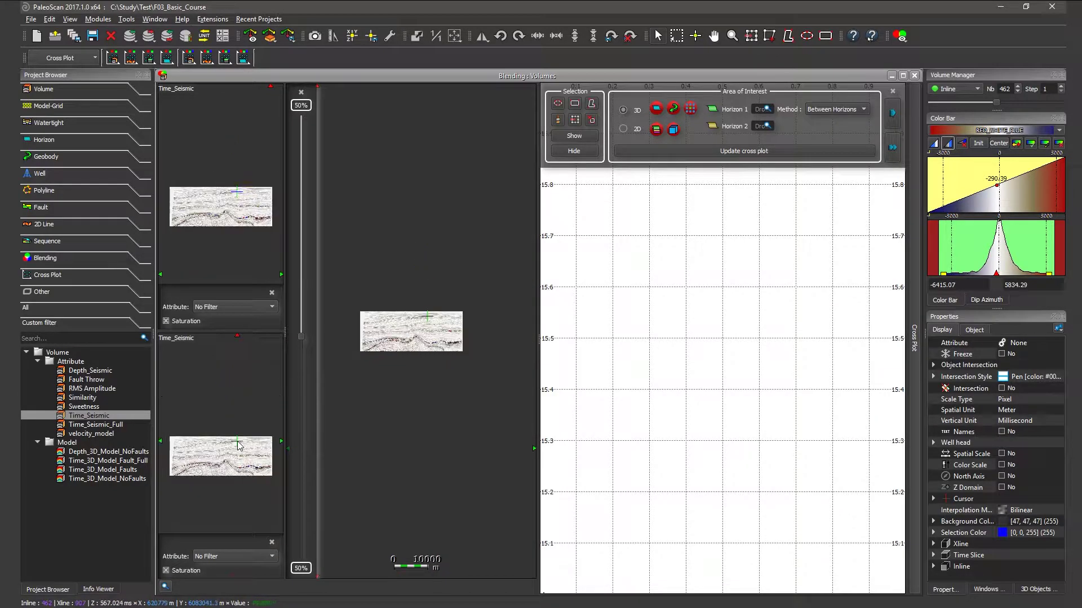
scroll(234, 432, up, 2)
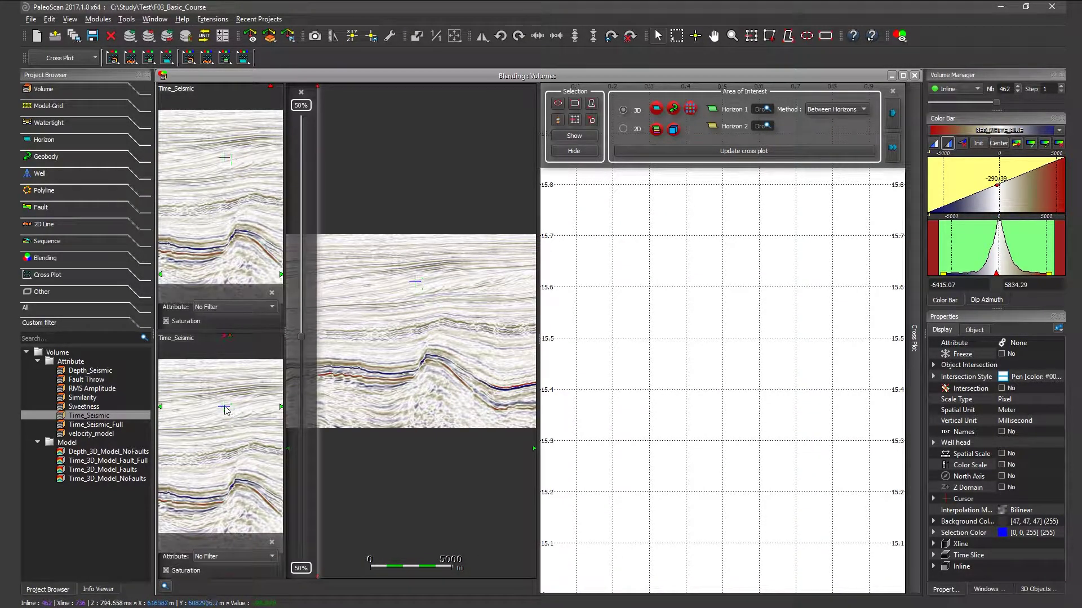
drag(255, 430, 223, 397)
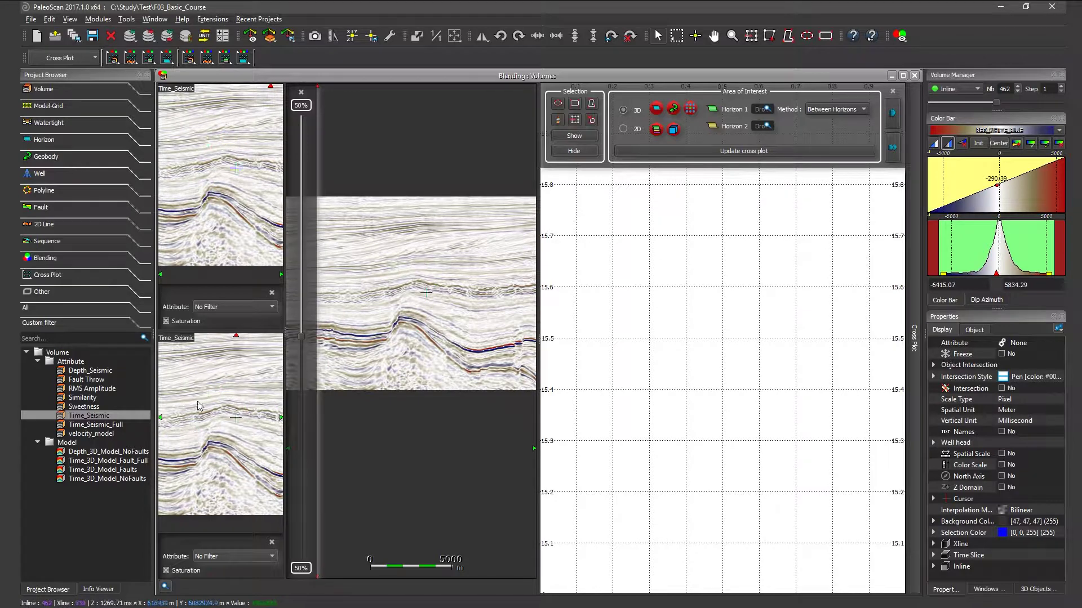
click(229, 557)
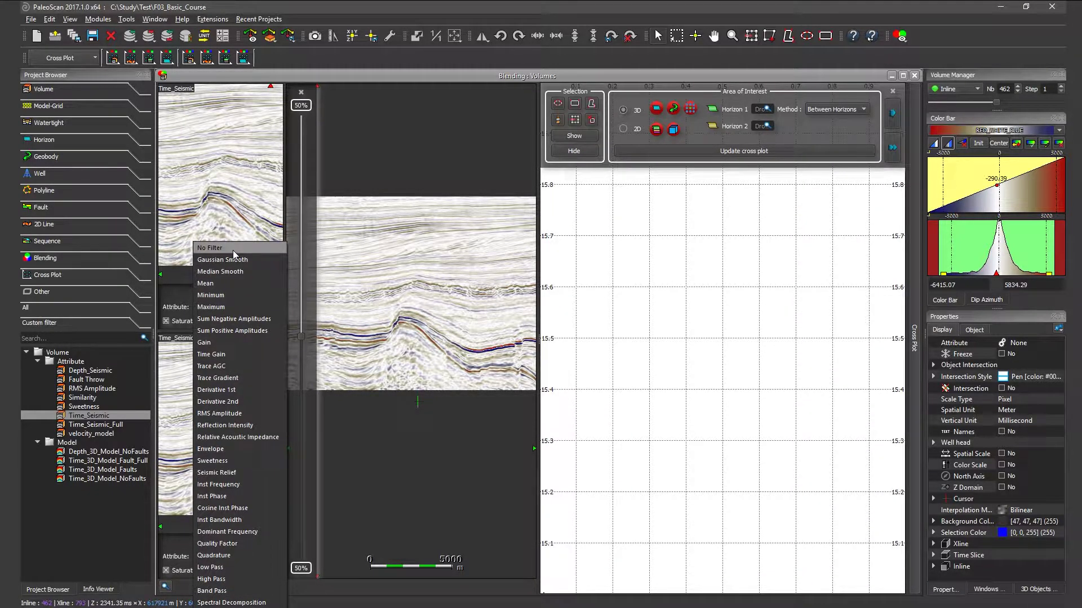
Step: Apply RMS Amplitude to the second channel and set the channel blend to 50%/50%
click(217, 414)
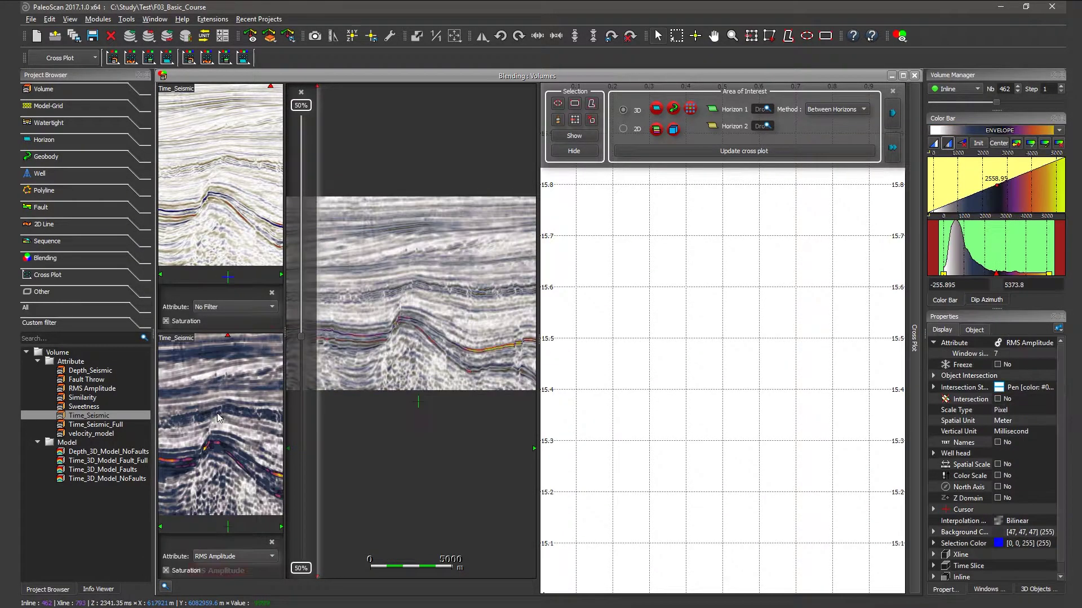
drag(454, 314, 360, 366)
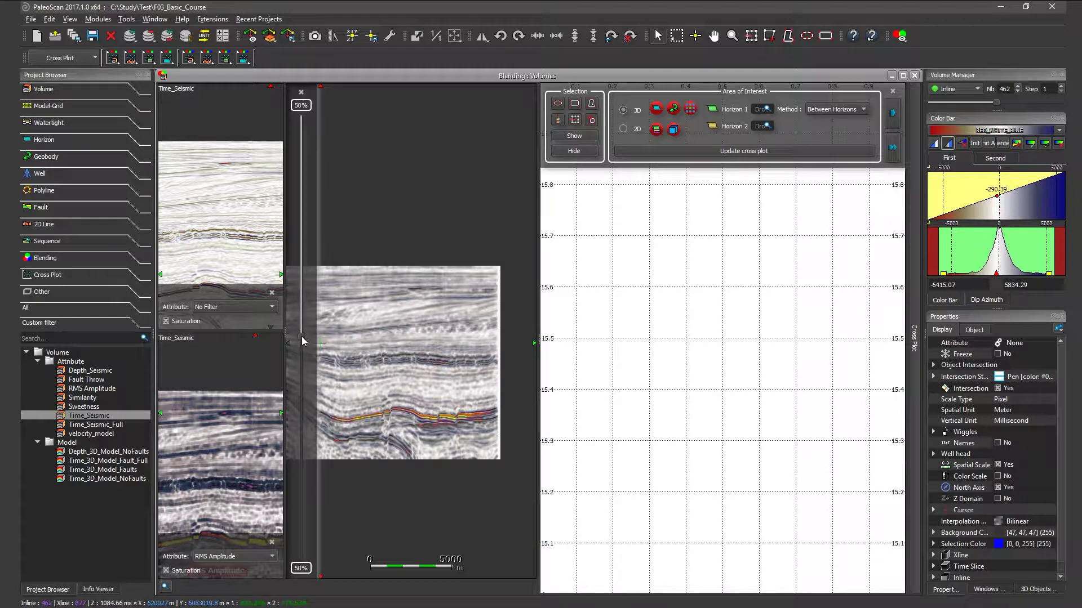
drag(302, 336, 300, 117)
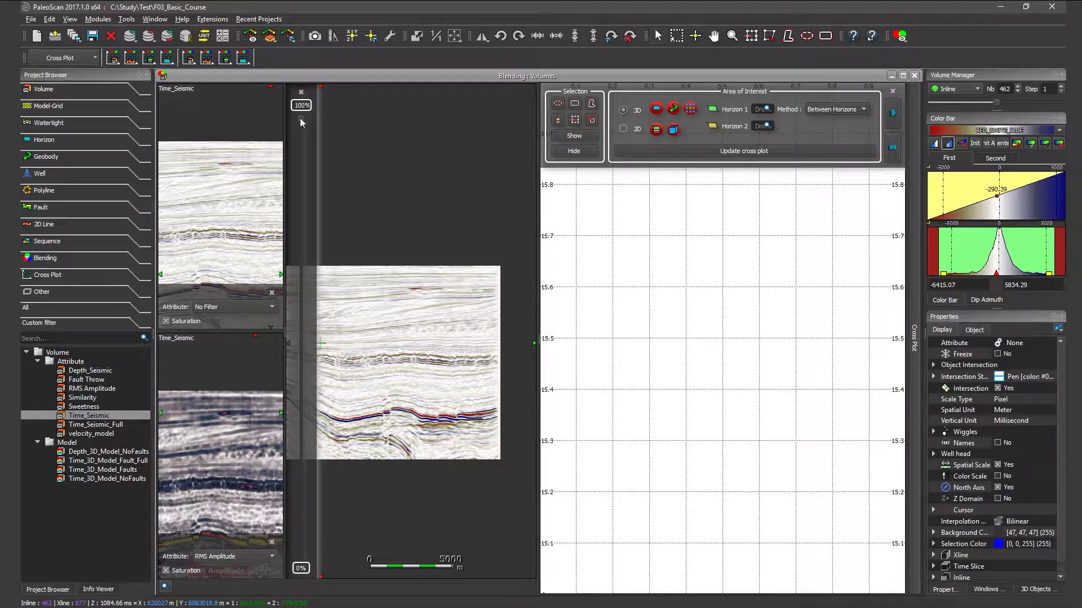
drag(299, 117, 315, 562)
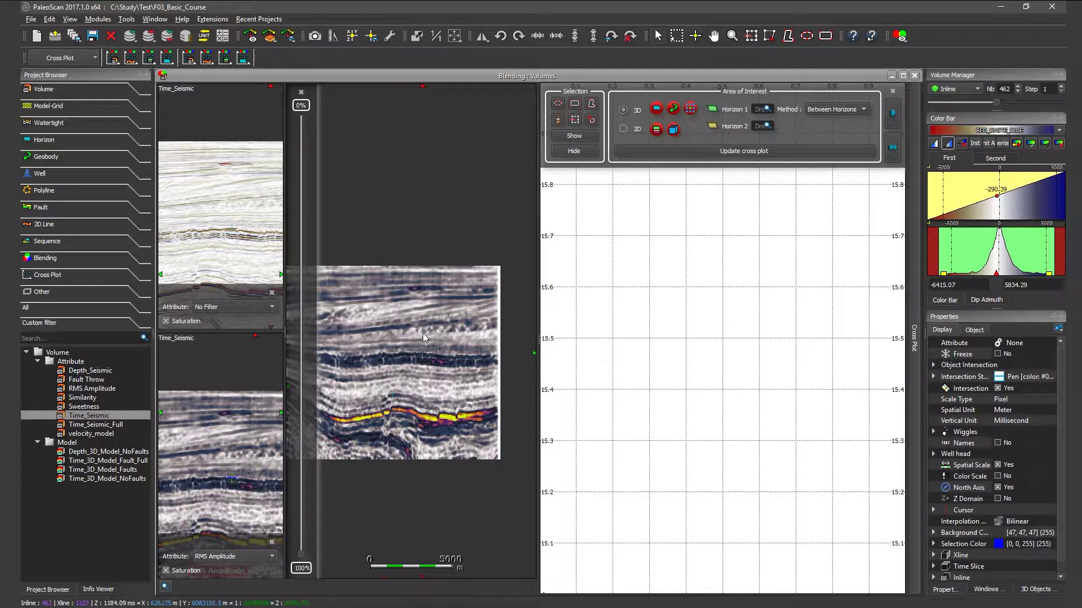
drag(301, 557, 301, 397)
mouse_move(294, 325)
mouse_down()
mouse_move(305, 141)
mouse_move(301, 336)
mouse_up()
scroll(403, 354, down, 1)
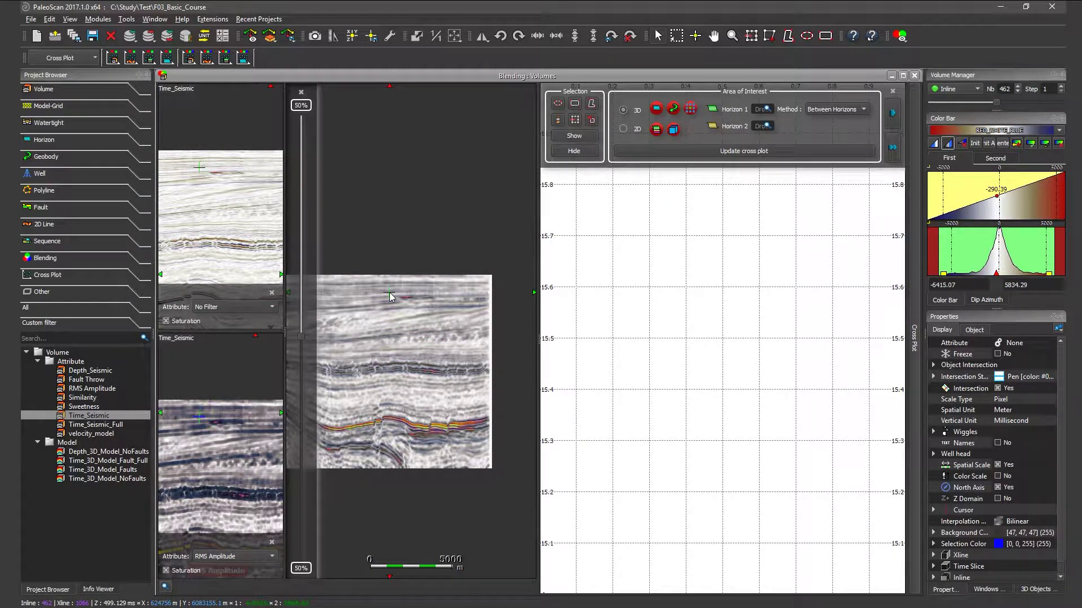
Step: Update the Time_Seismic vs RMS Amplitude cross plot and zoom the section onto the bright reflector
click(742, 153)
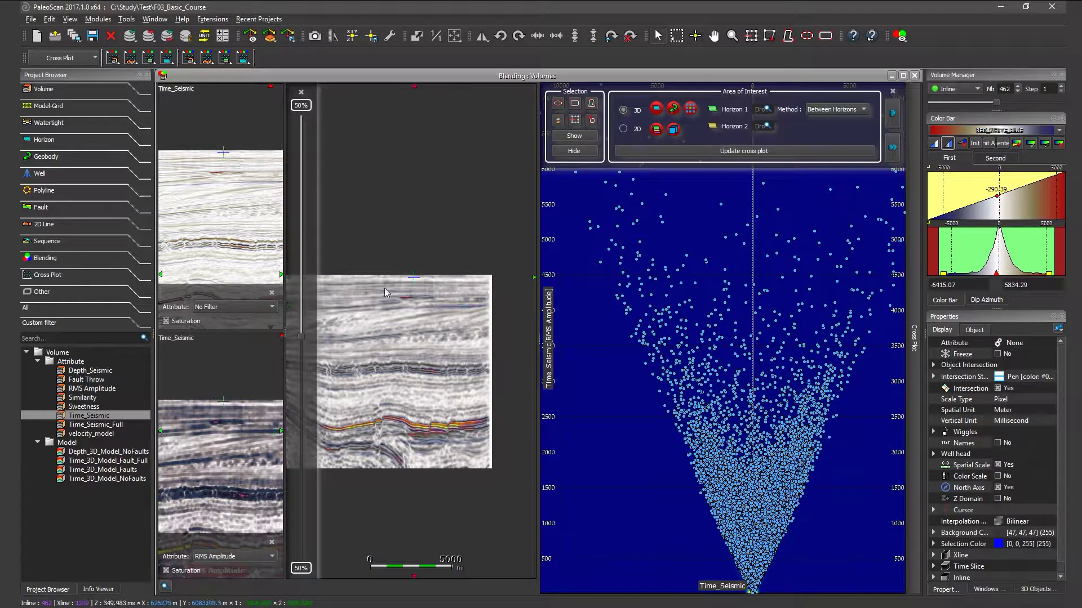
scroll(402, 349, down, 2)
drag(402, 375, 478, 376)
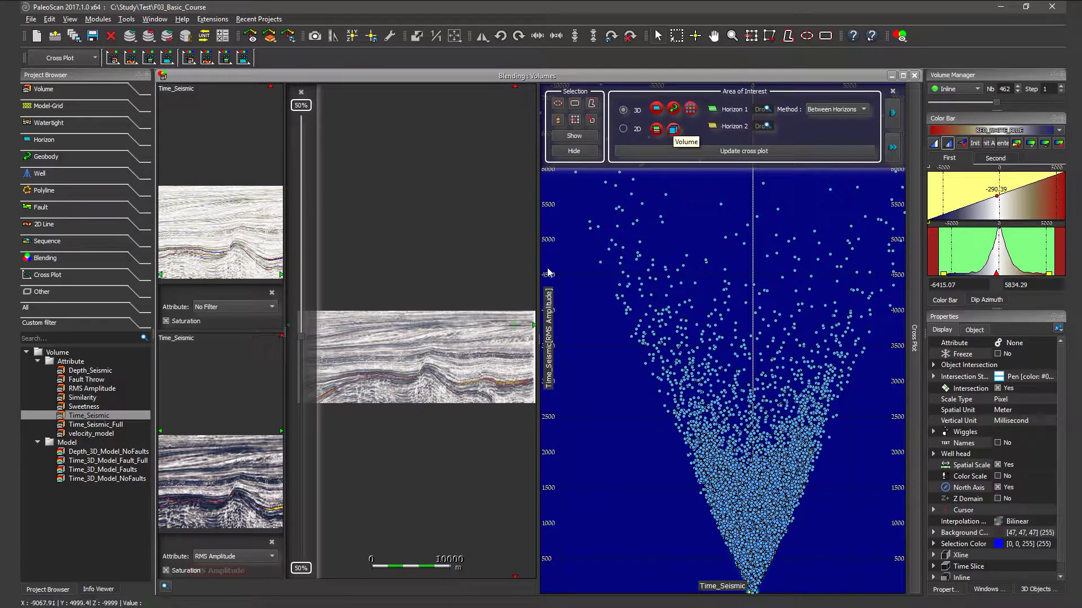
scroll(464, 393, up, 5)
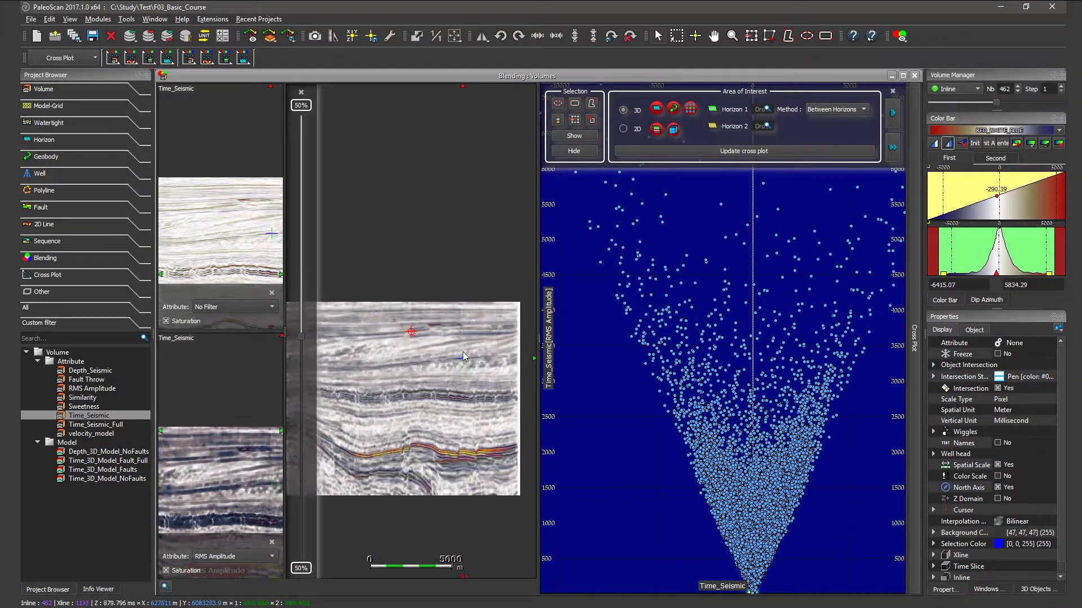
drag(511, 377, 465, 305)
scroll(465, 305, up, 2)
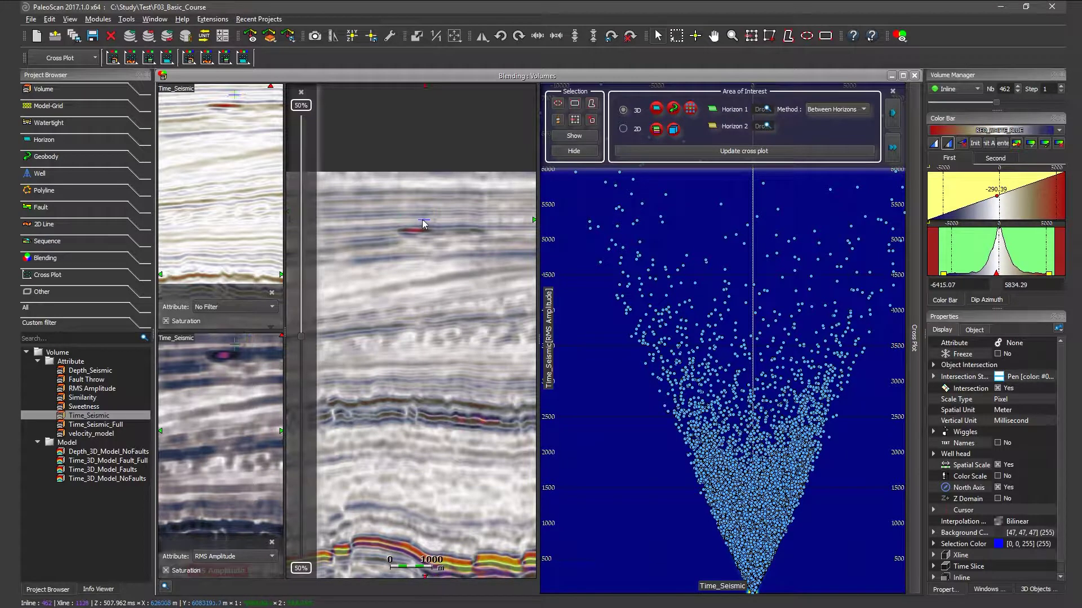
key(Right)
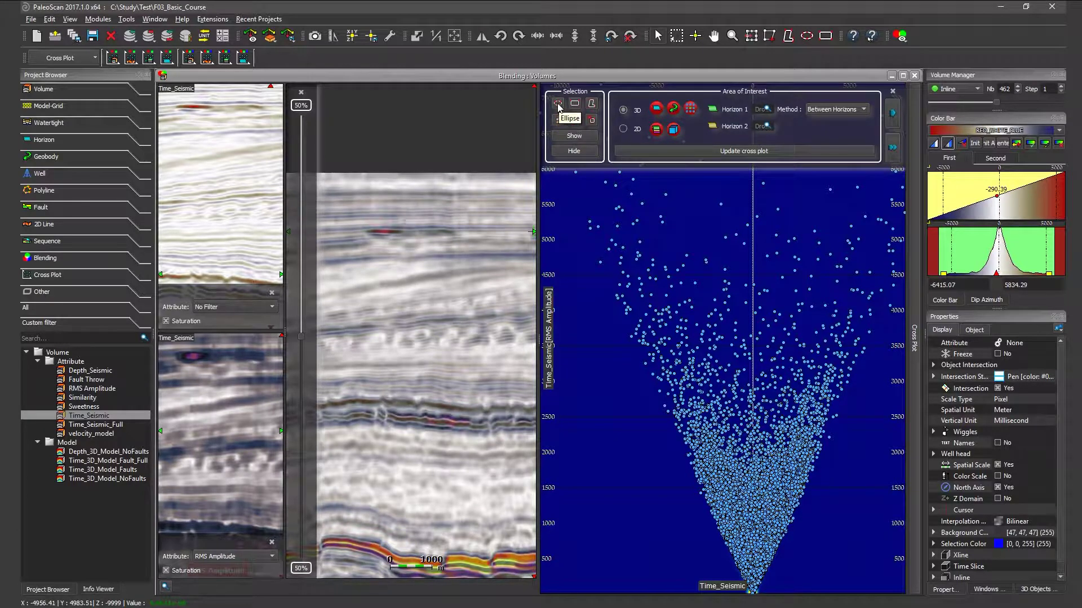
Step: Draw an ellipse selection around the bright red event and show its samples in red
click(558, 105)
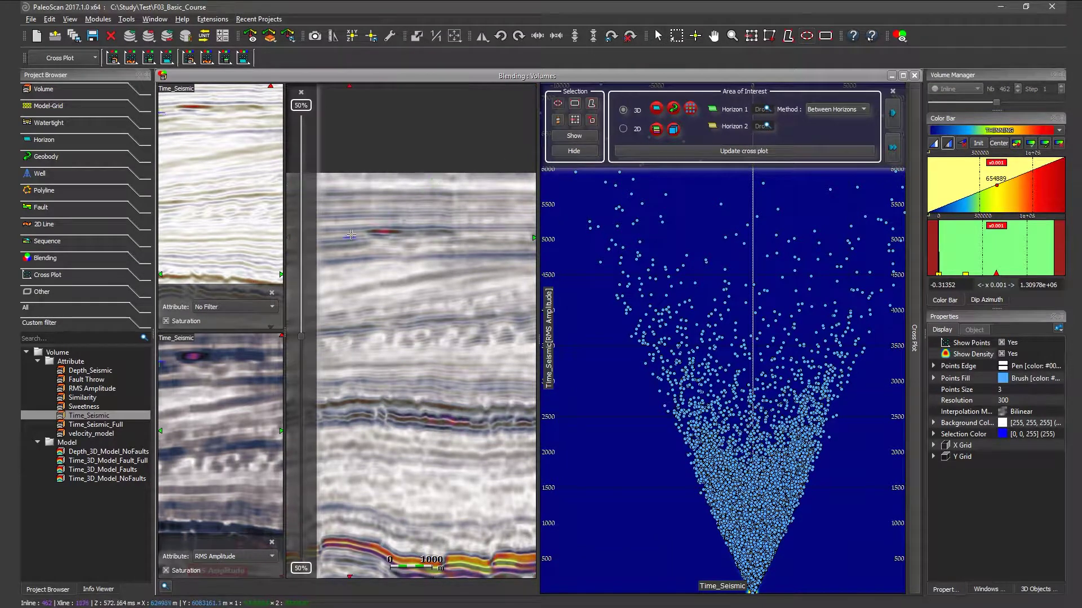
drag(362, 225, 456, 239)
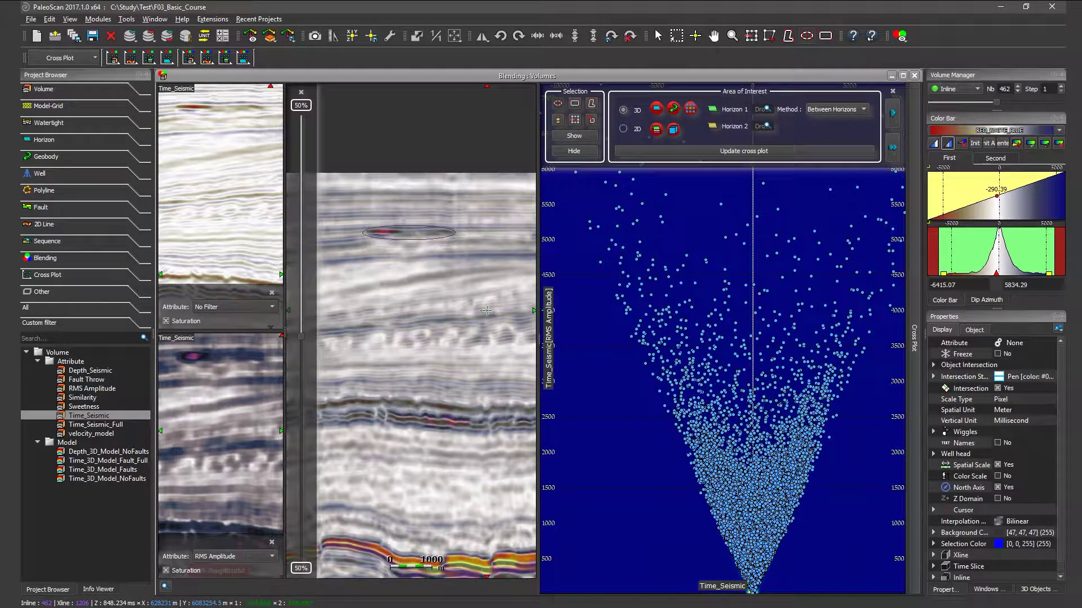
click(574, 137)
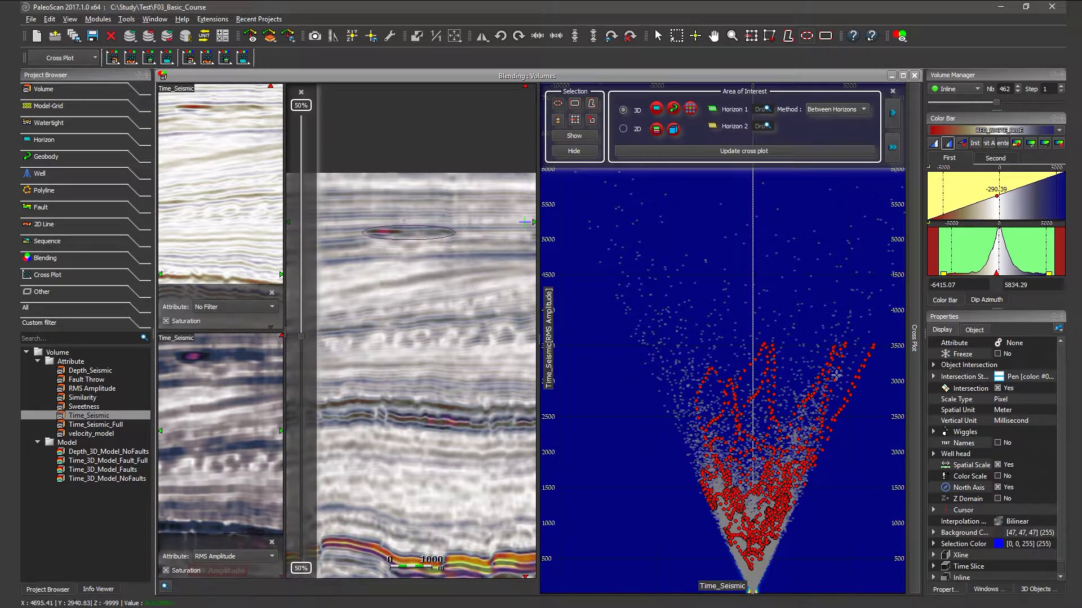
Step: Add a rectangular selection on the section and toggle the red Show highlighting on and off
click(574, 106)
drag(356, 304, 463, 371)
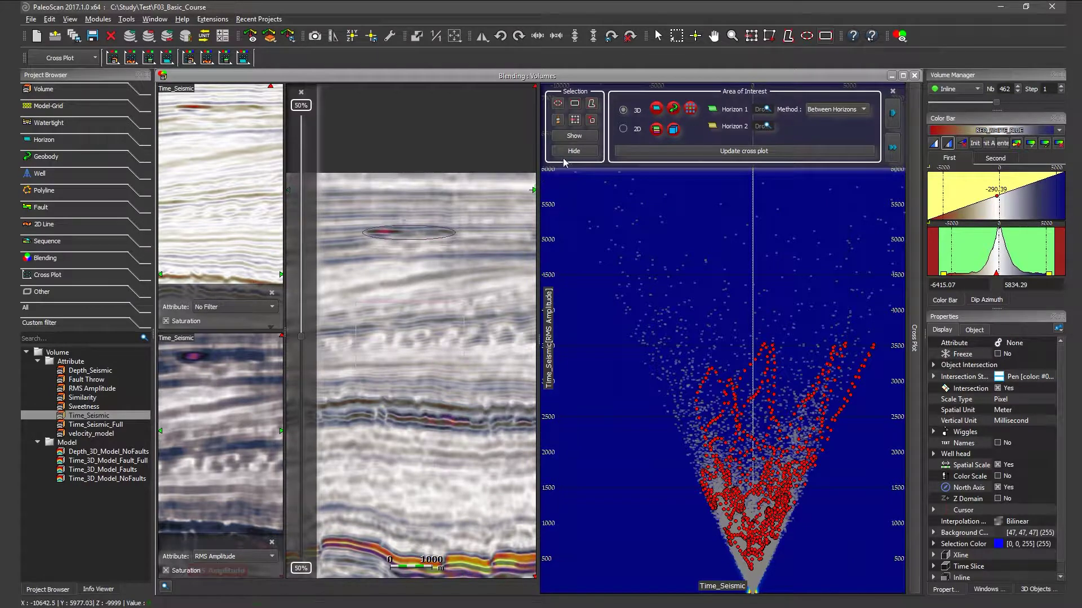
click(572, 137)
click(571, 136)
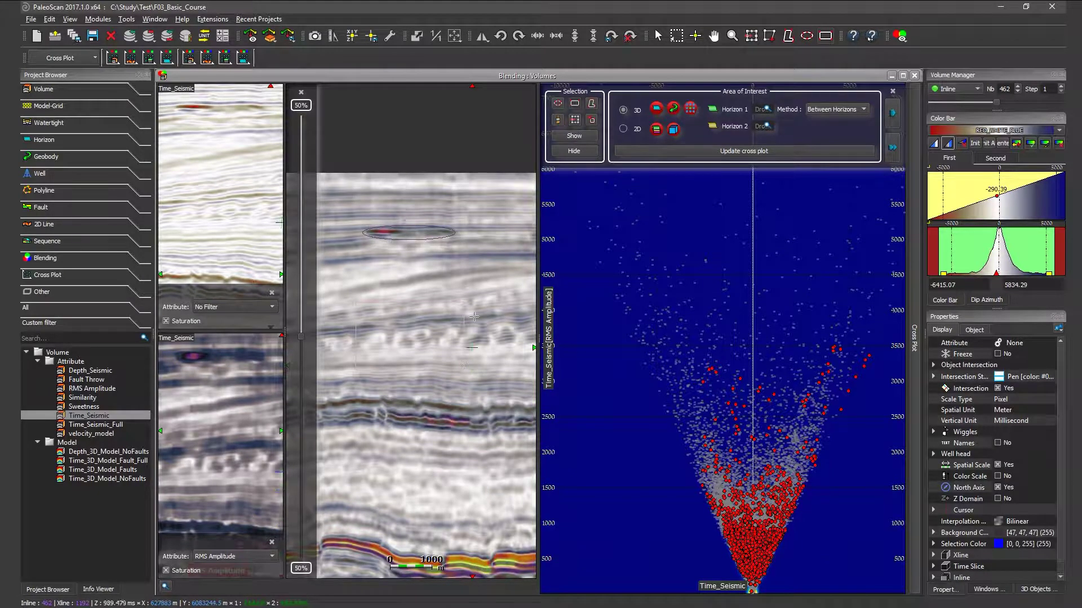
Step: Replace the ellipse with a brush selection along the red event, then activate the cross plot
click(591, 121)
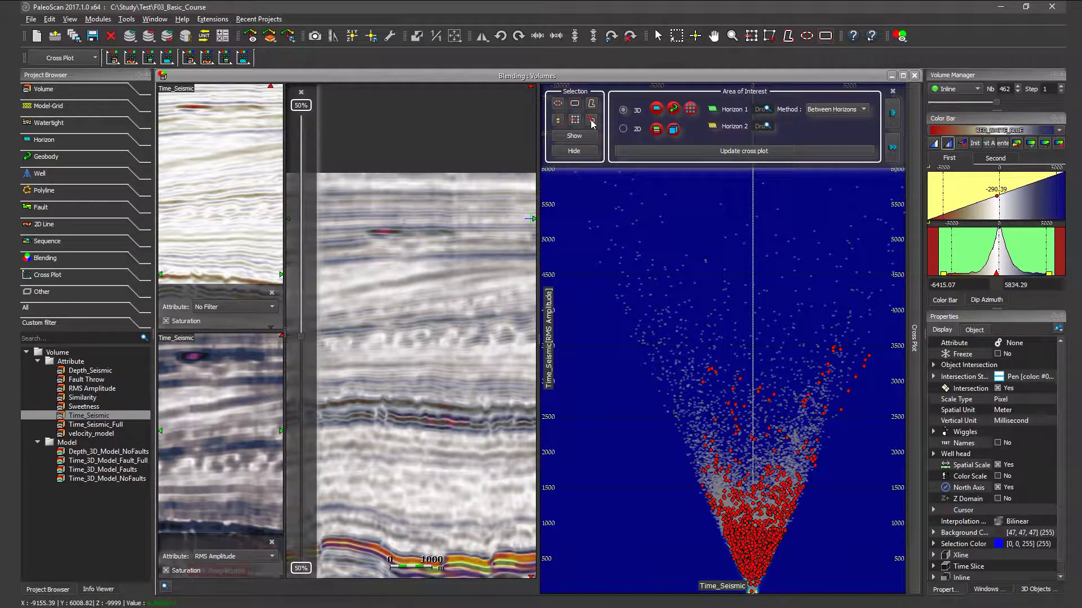
click(557, 120)
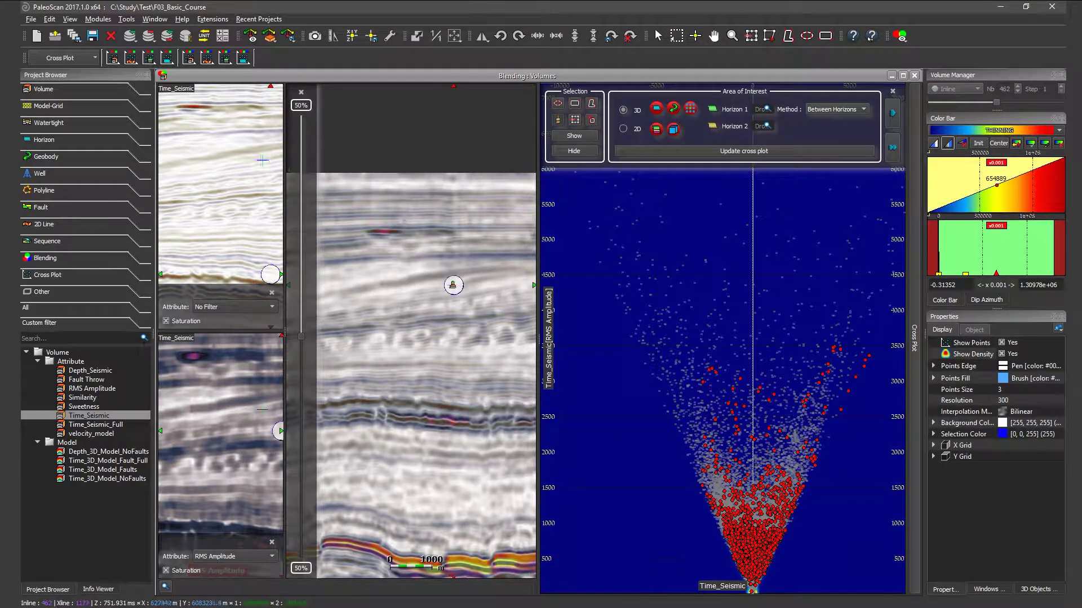
drag(420, 276, 437, 289)
scroll(437, 288, up, 4)
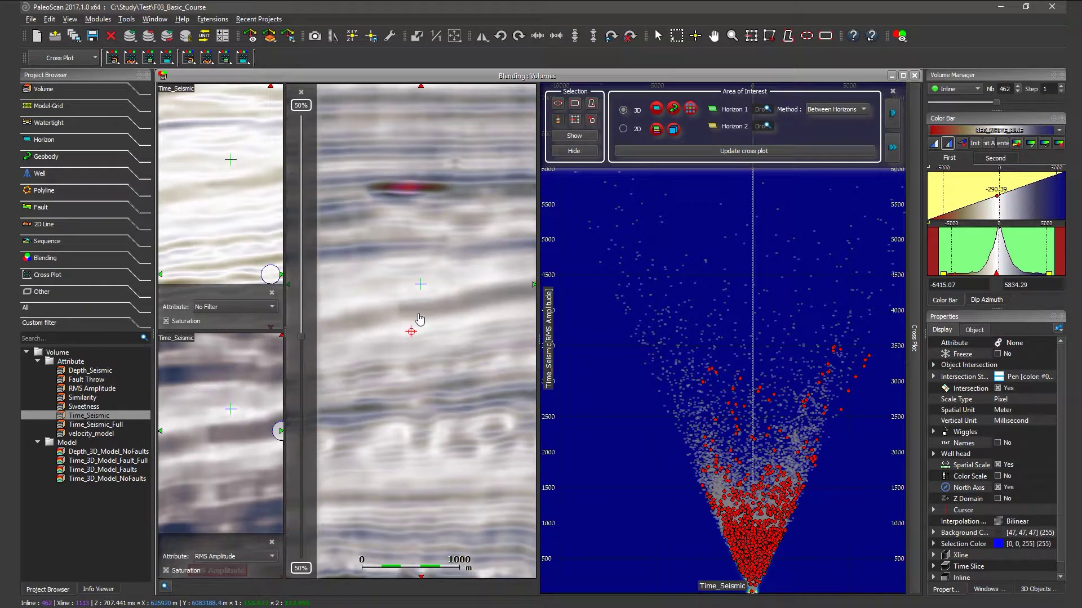
mouse_move(370, 294)
mouse_down()
mouse_move(432, 299)
mouse_move(406, 299)
mouse_up()
click(574, 136)
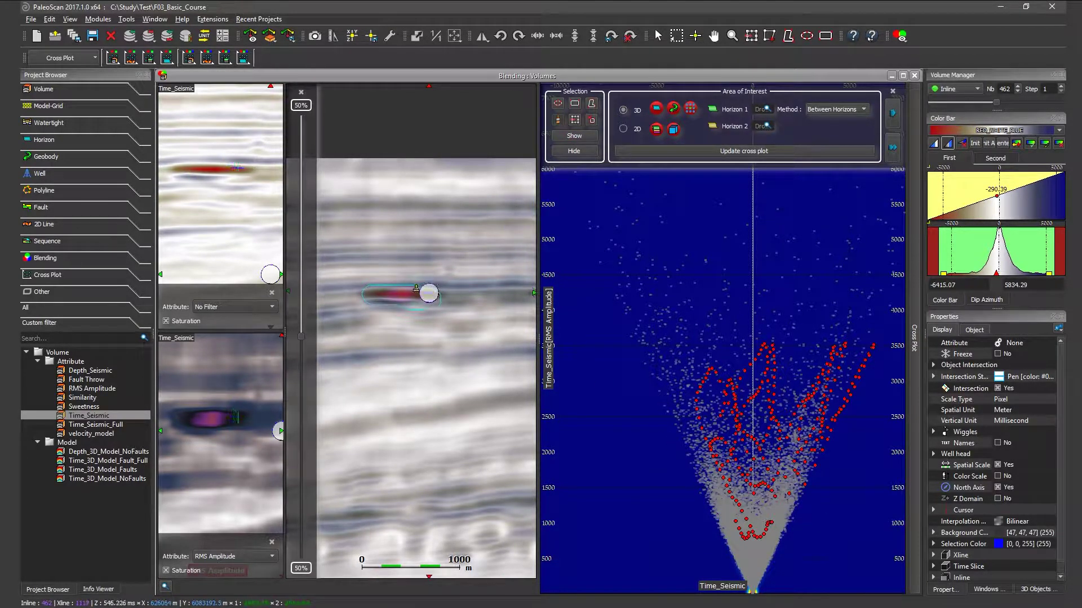
click(708, 416)
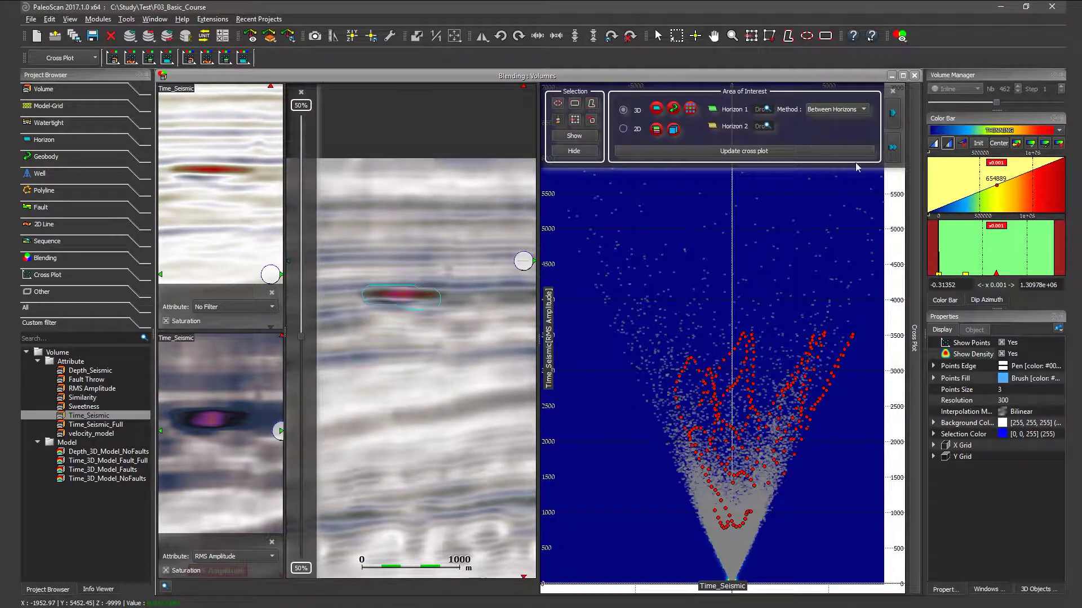
Step: With the class tools, enclose the cross plot's right-hand point branch in an ellipse and select it
click(893, 115)
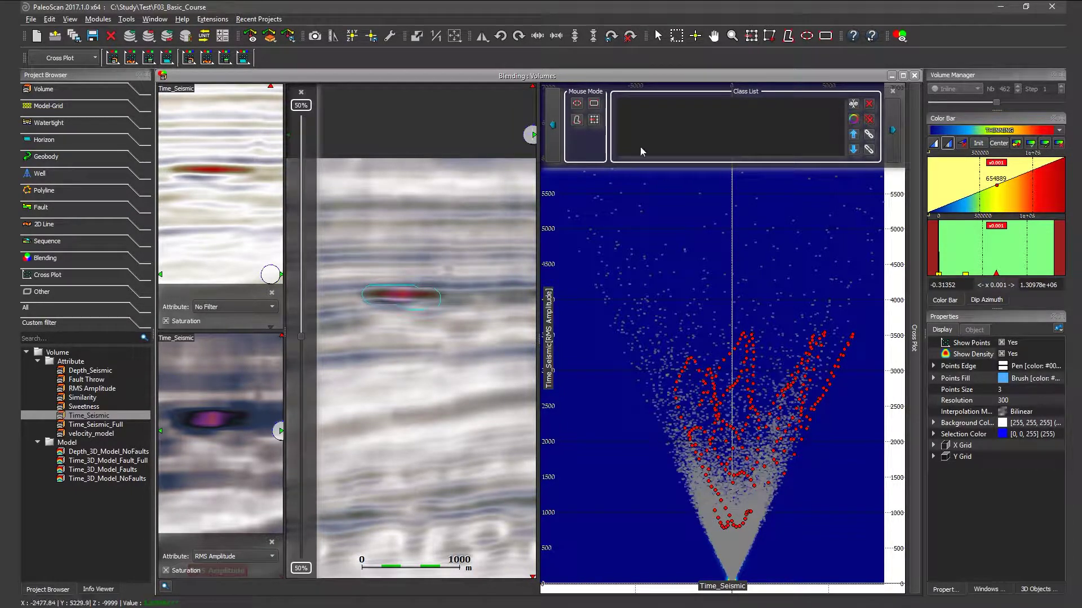
click(576, 104)
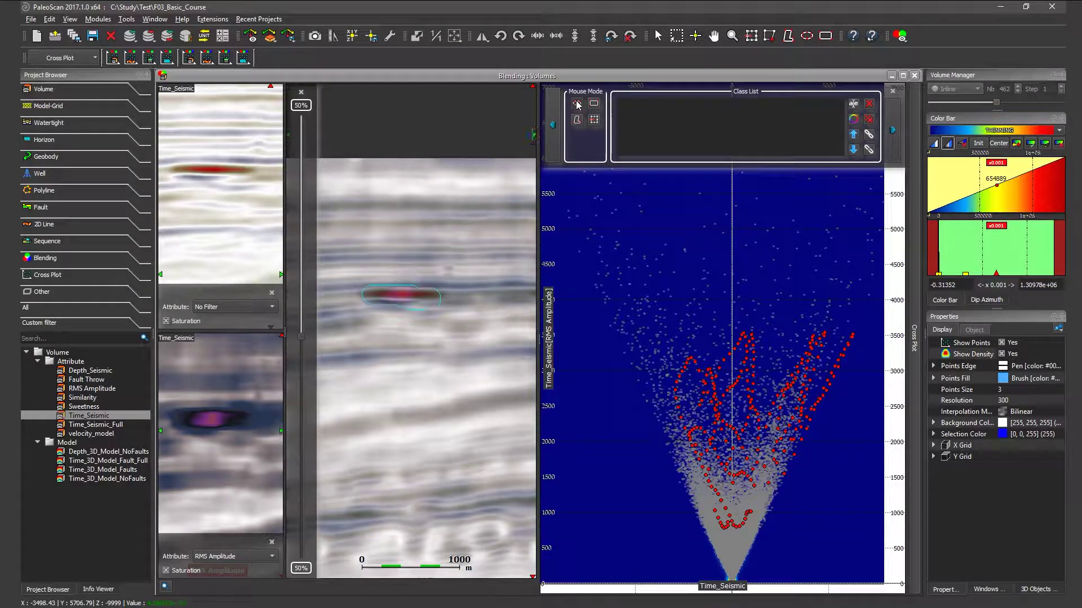
drag(828, 323, 761, 472)
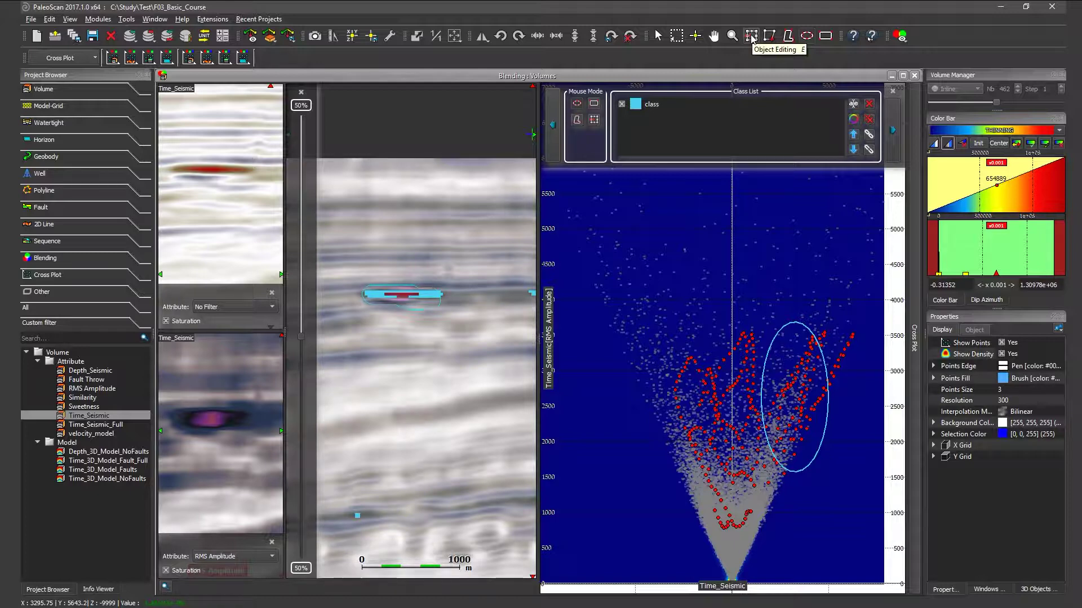
click(795, 323)
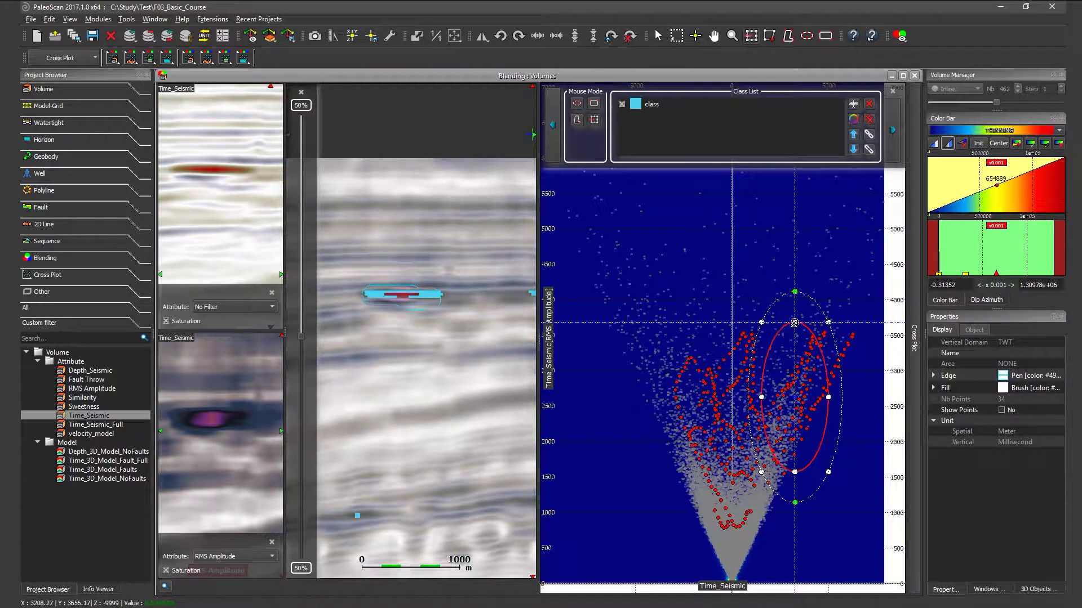
Step: Stretch and reorient the ellipse class down-left along the right branch of cross-plot points
drag(794, 324, 845, 303)
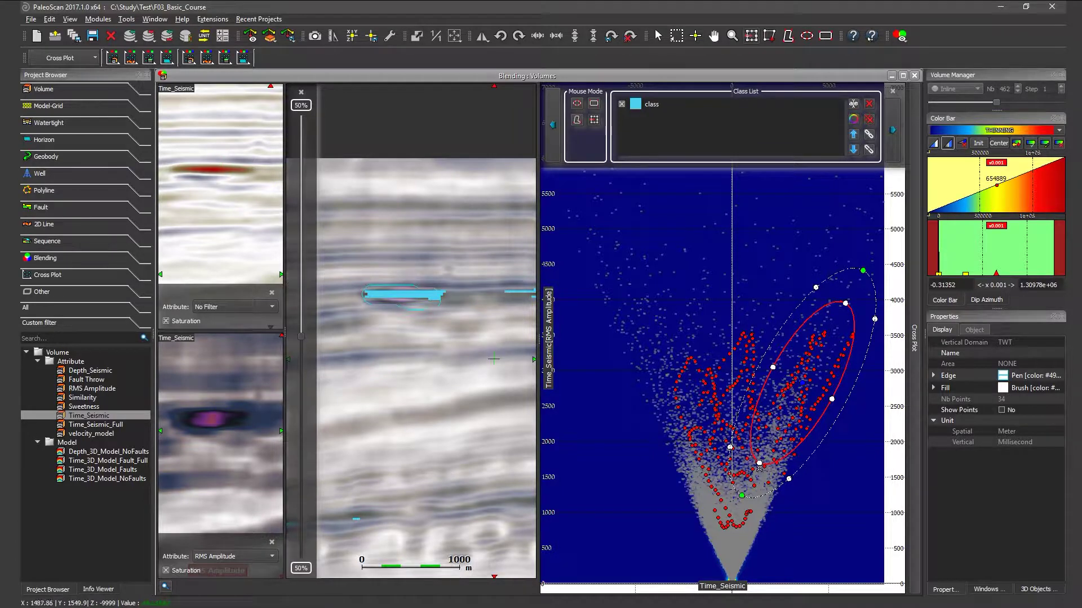
drag(760, 463, 730, 517)
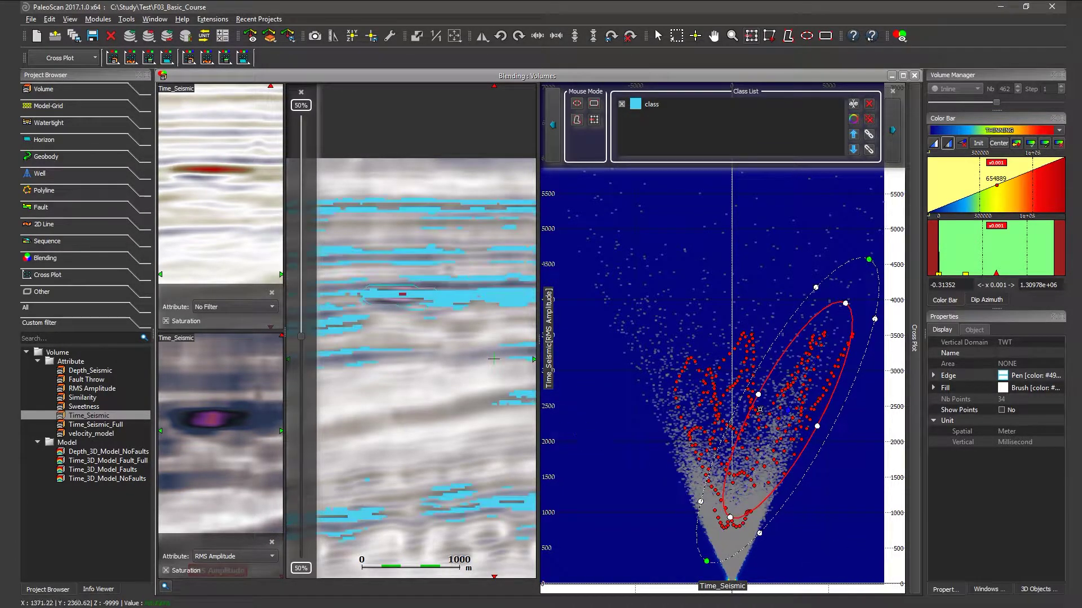
drag(758, 394, 754, 392)
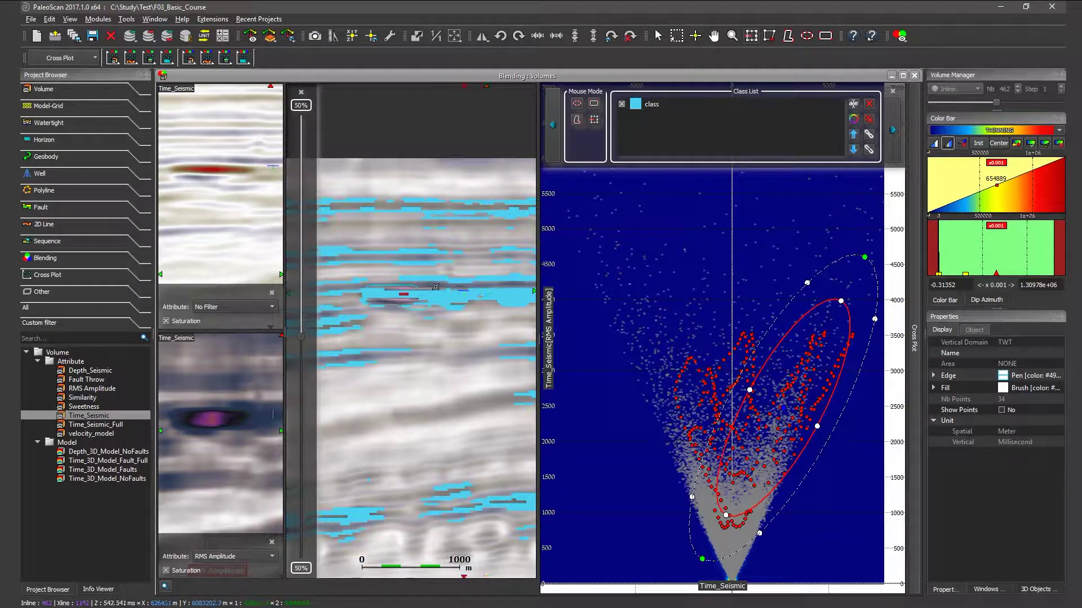
click(407, 326)
scroll(408, 326, down, 5)
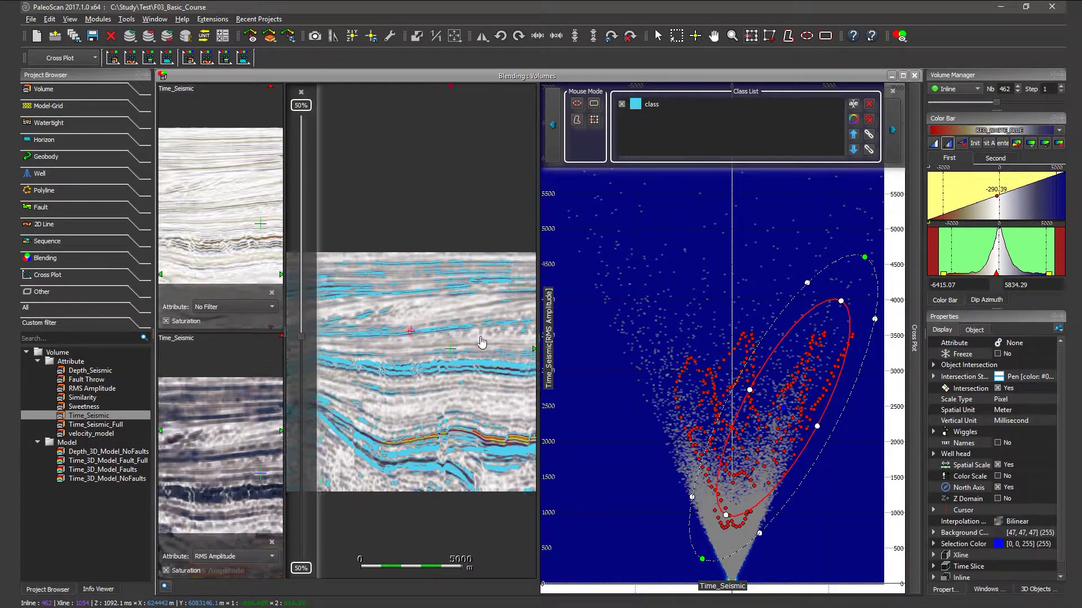
drag(749, 390, 741, 484)
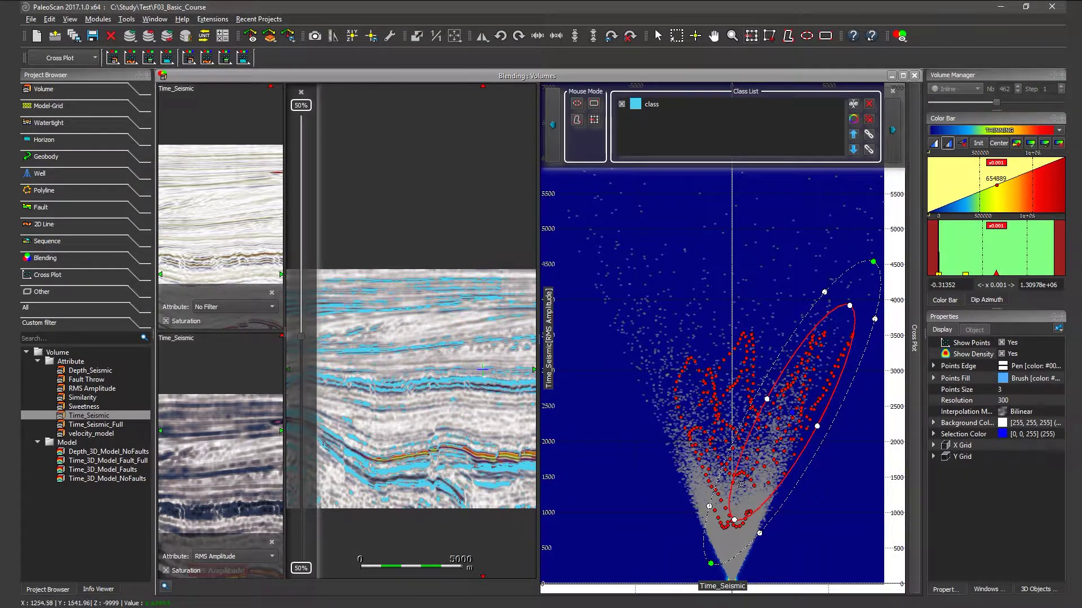
drag(733, 522, 729, 467)
Step: Draw a rectangle over the central points to create the pink class_1
click(477, 310)
scroll(476, 310, up, 8)
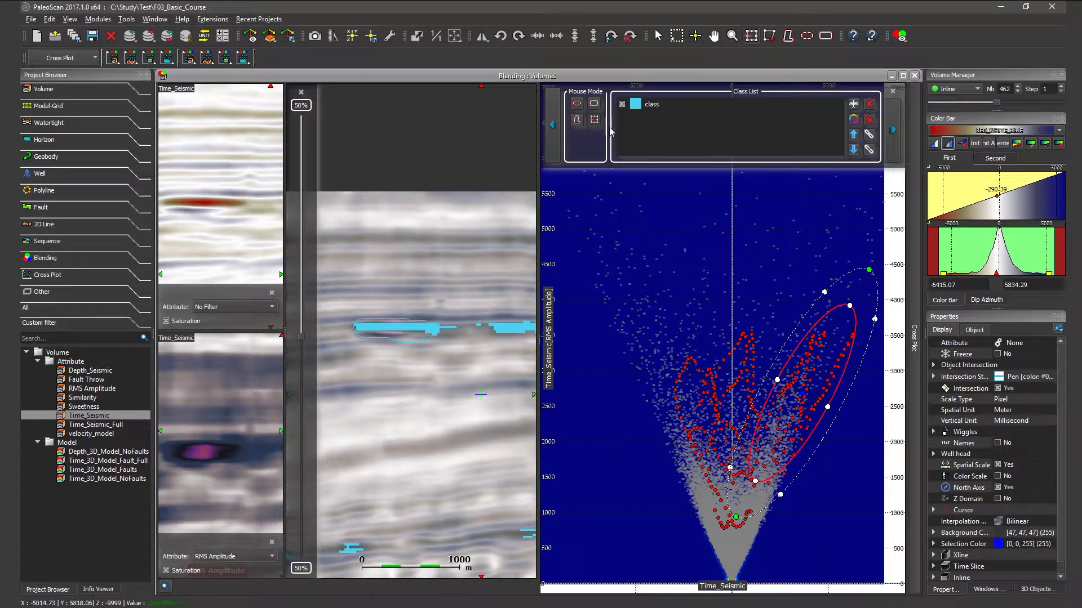
click(625, 202)
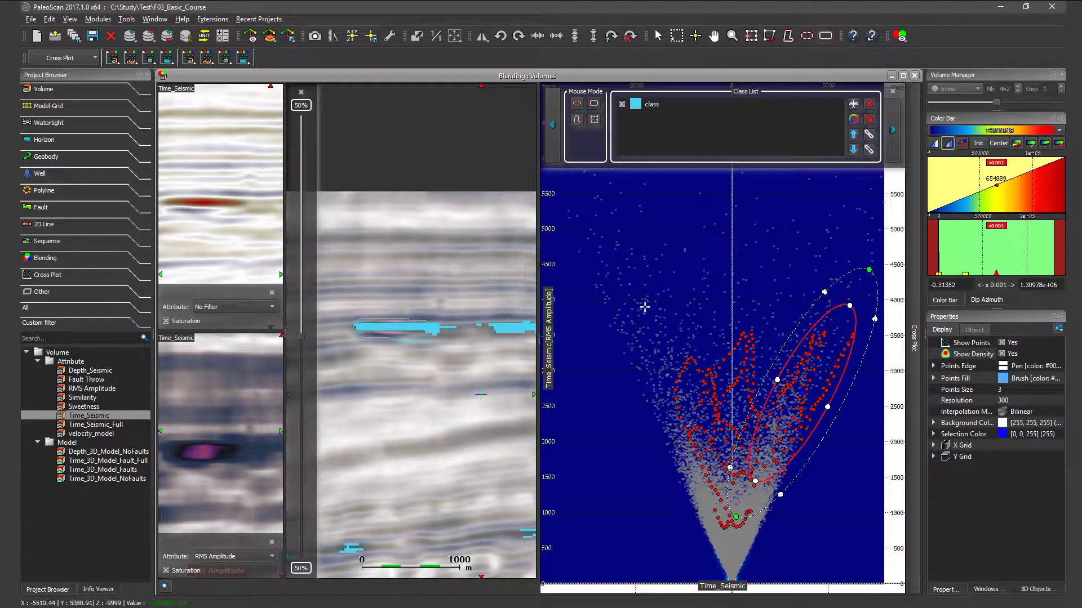
drag(670, 335, 746, 476)
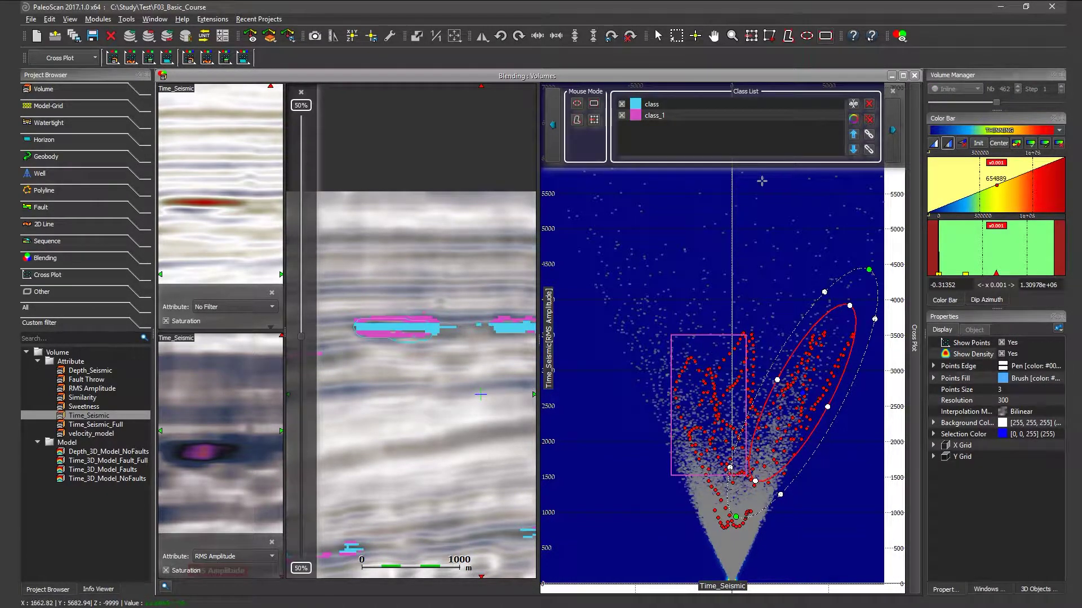
Step: Extend the pink class_1 rectangle upward and rightward, then select the 'class' row in the Class List
click(699, 336)
drag(708, 337, 708, 307)
drag(746, 391, 767, 391)
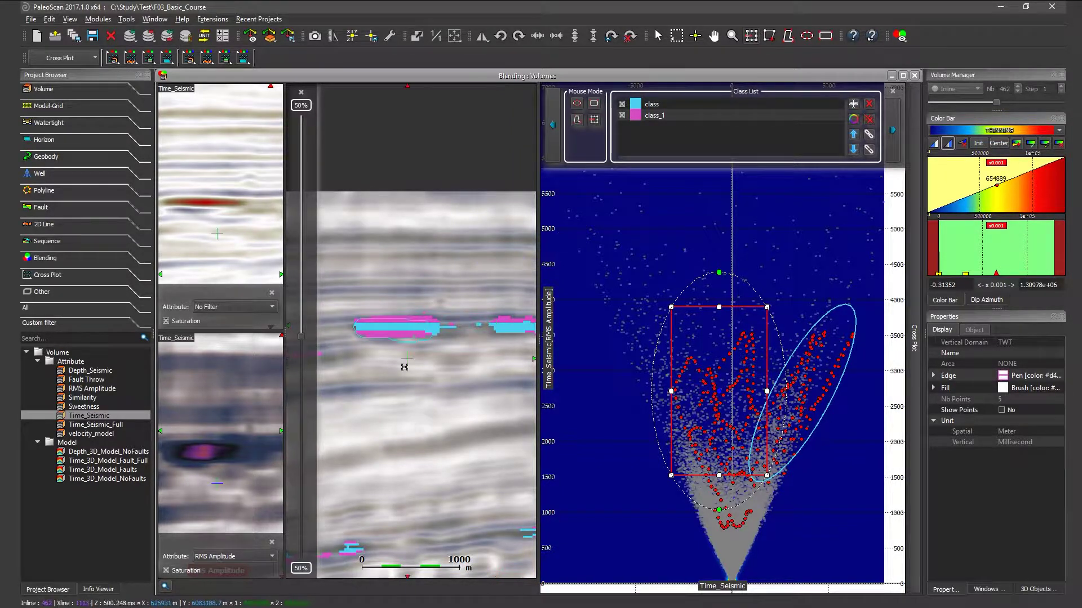
scroll(404, 367, down, 2)
scroll(447, 355, down, 1)
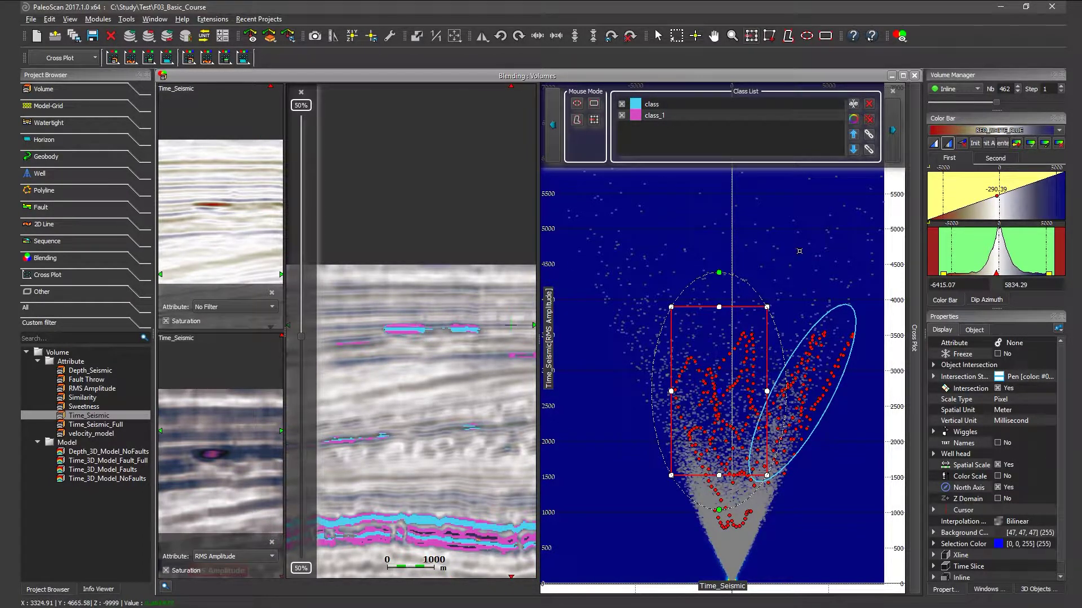
click(670, 103)
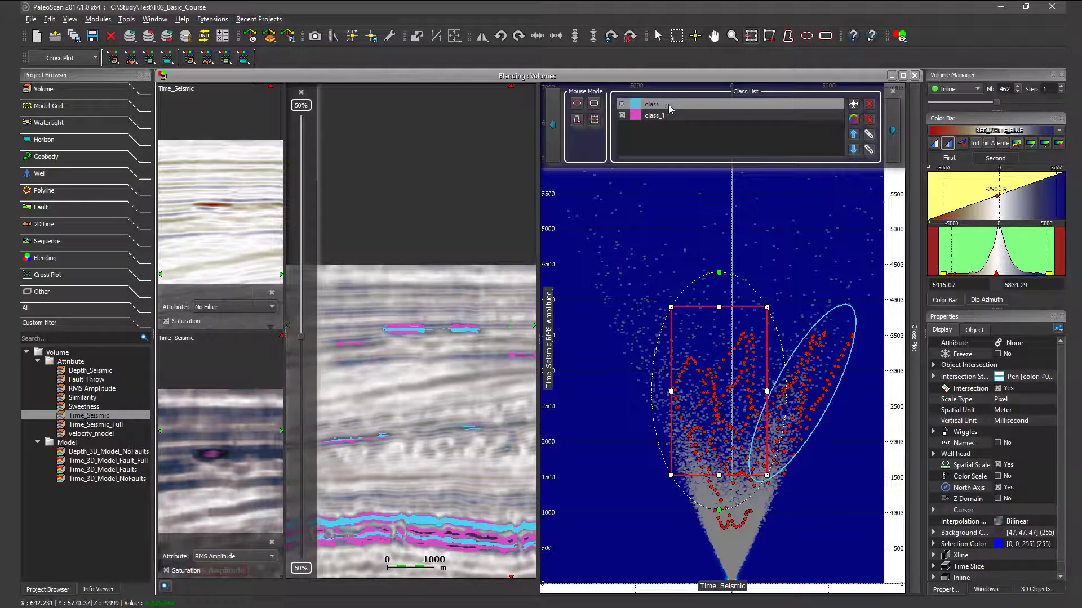
Step: Rename the ellipse class to Bright_1
click(853, 105)
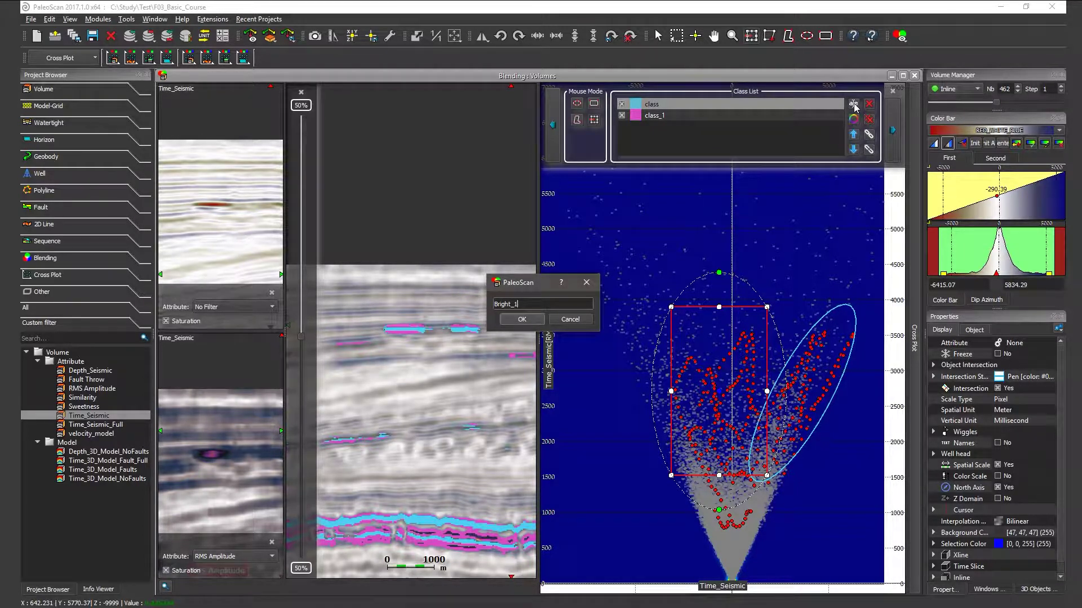
text(Bright_1)
click(519, 320)
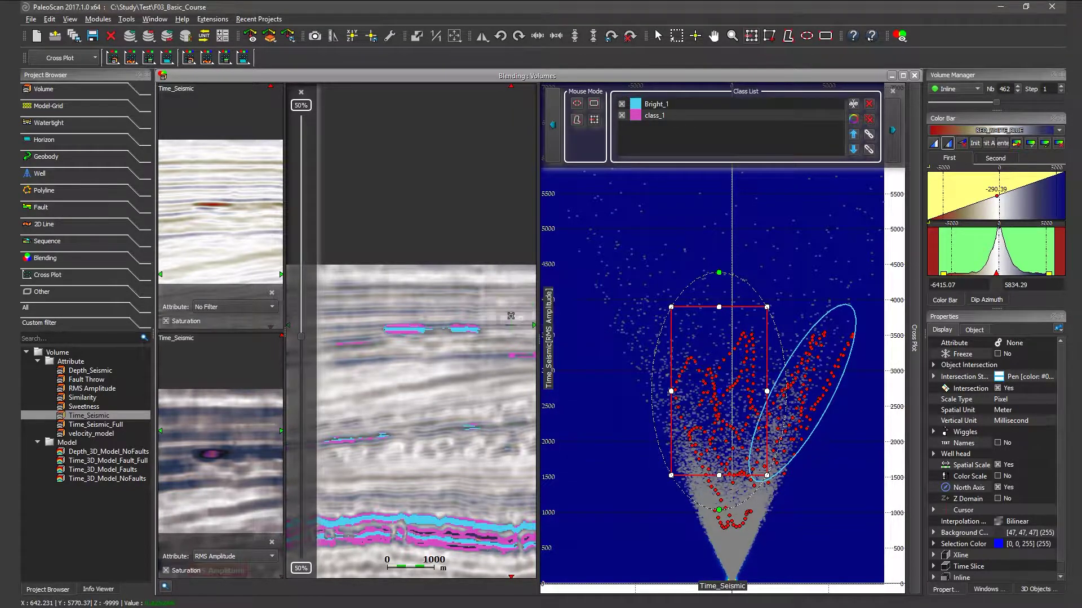
Step: Rename class_1 to Bright_2 and move it above Bright_1 in the list
click(660, 117)
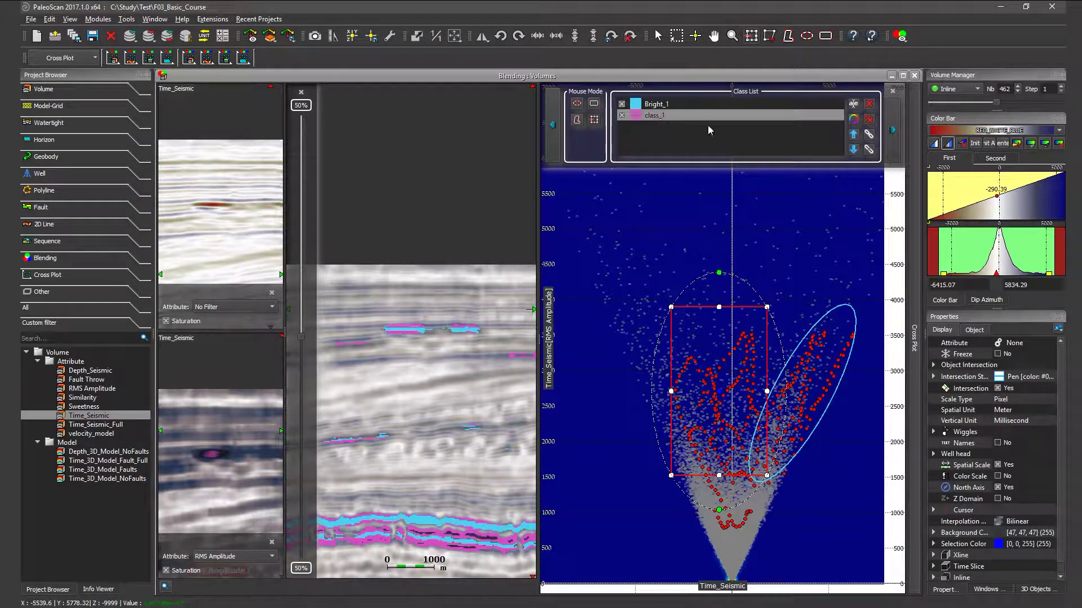
click(854, 105)
text(Bright_2)
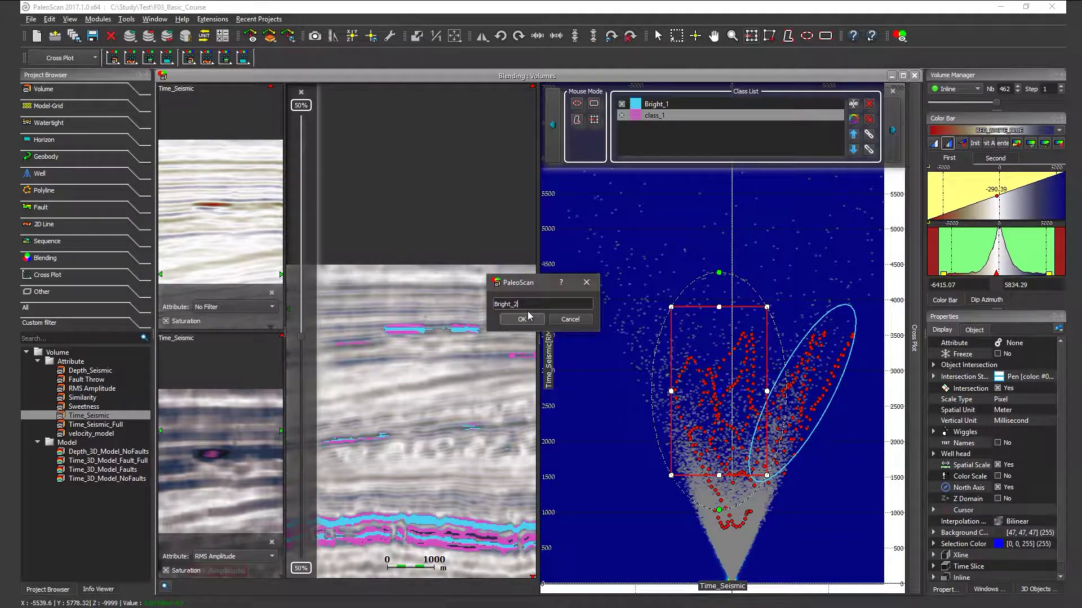
click(522, 319)
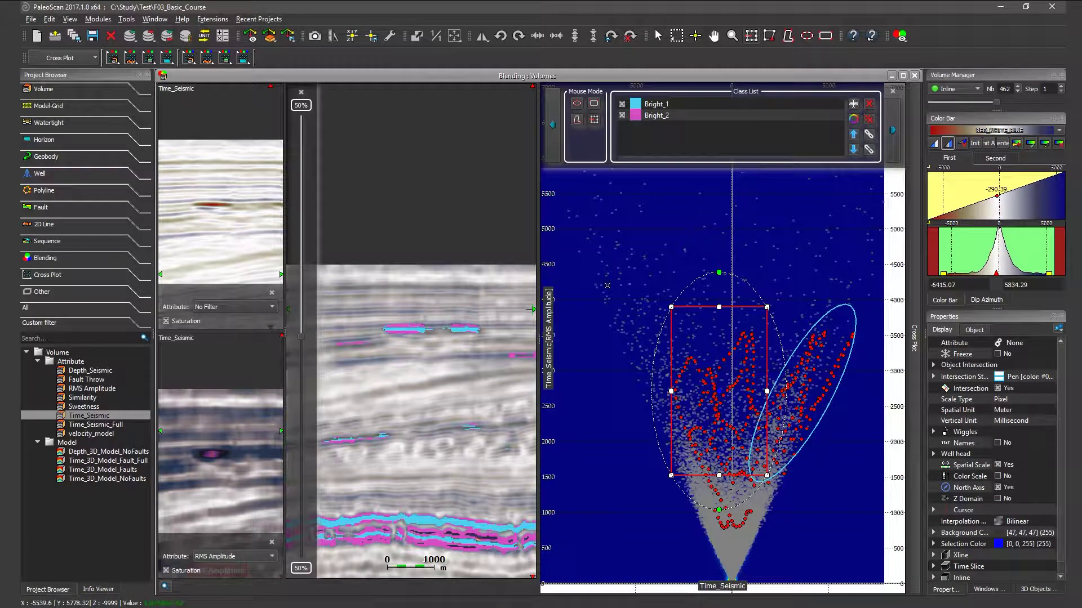
click(669, 115)
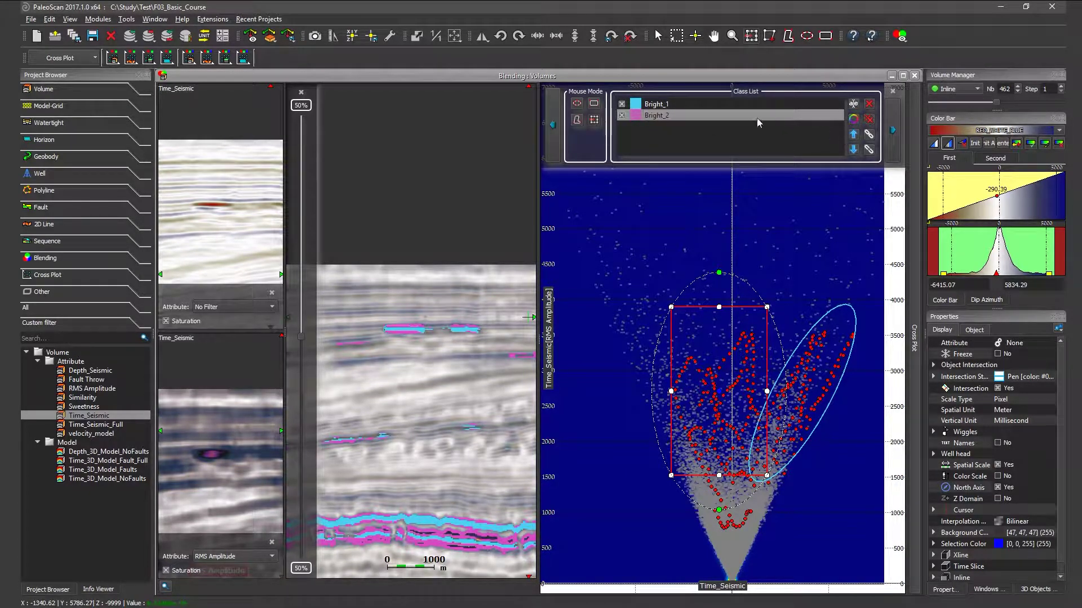
click(854, 135)
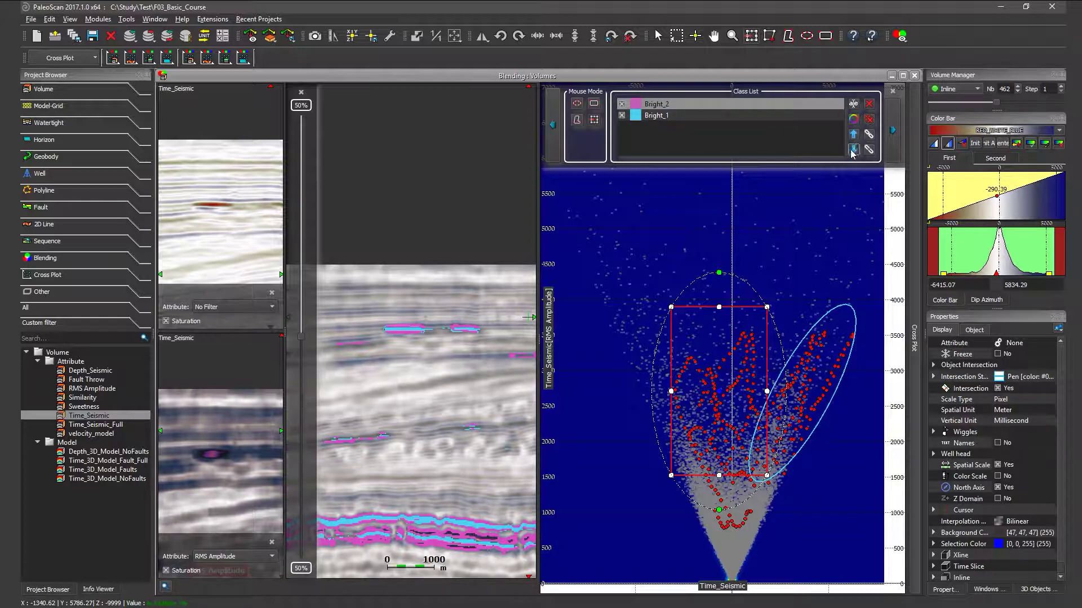
click(853, 149)
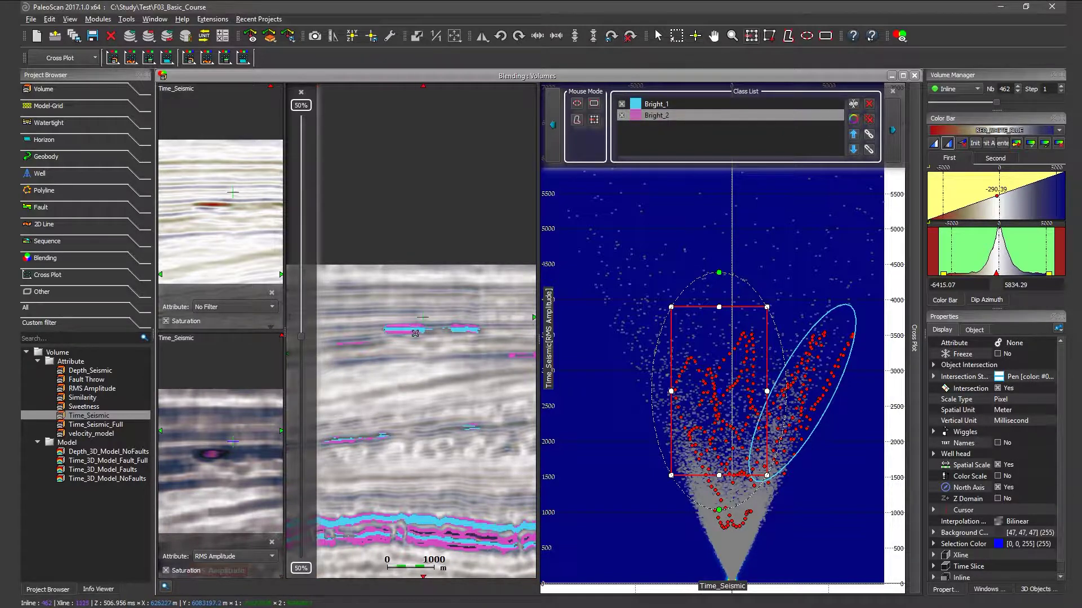
scroll(424, 308, up, 3)
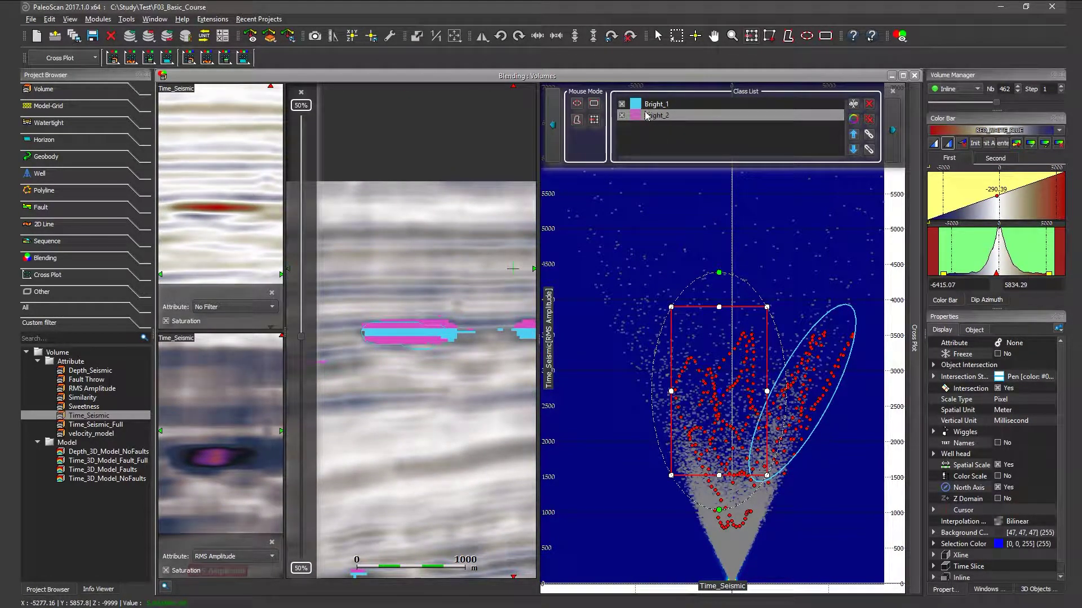
click(854, 135)
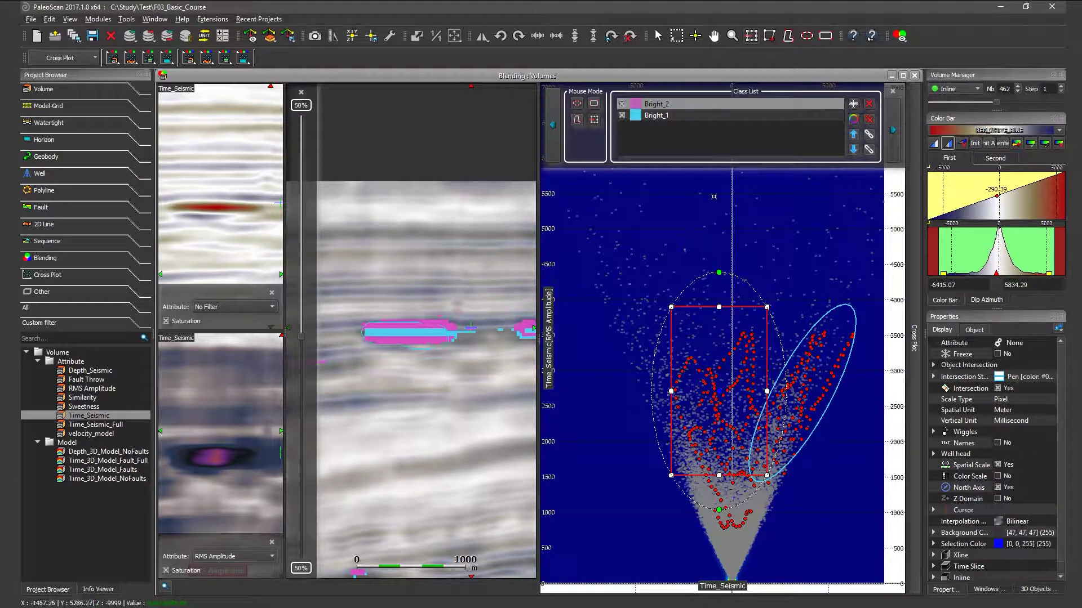
Step: Merge Bright_1 and Bright_2, then split the merged class into split and split_1
ctrl+click(662, 116)
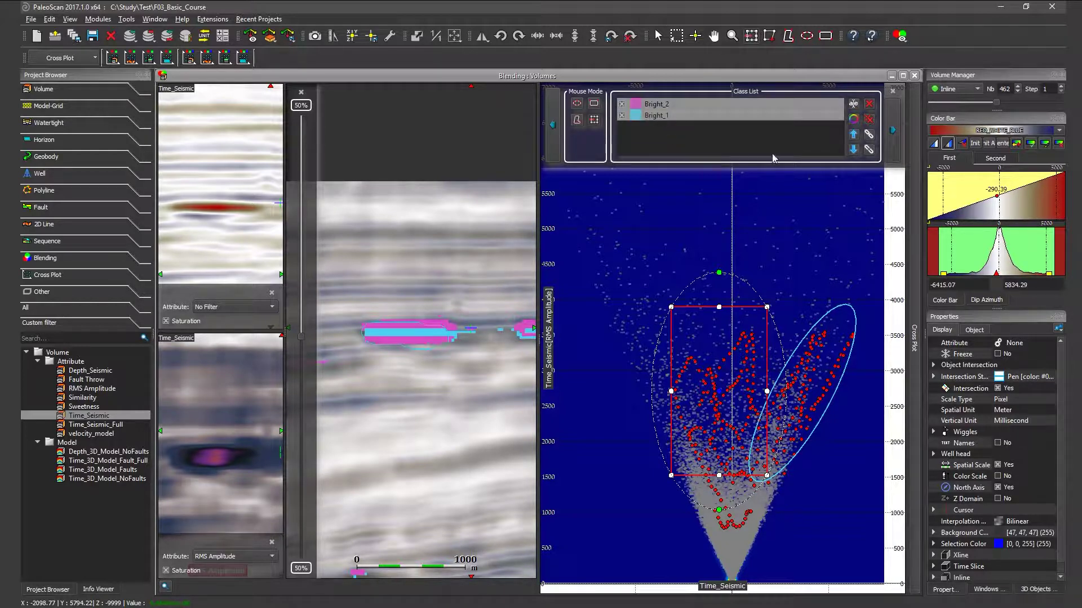
click(868, 136)
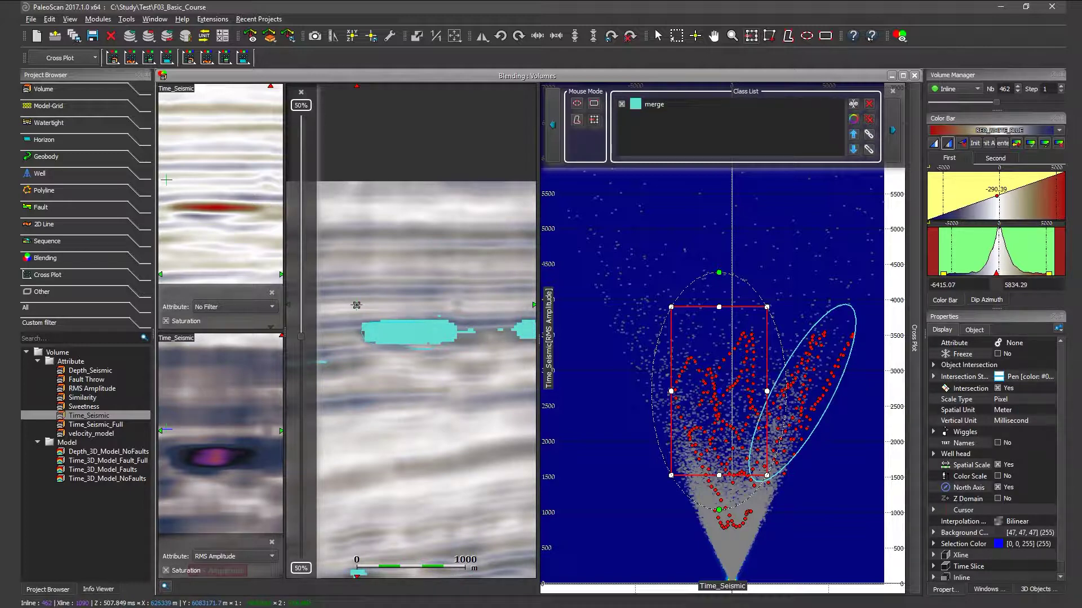
scroll(428, 332, down, 4)
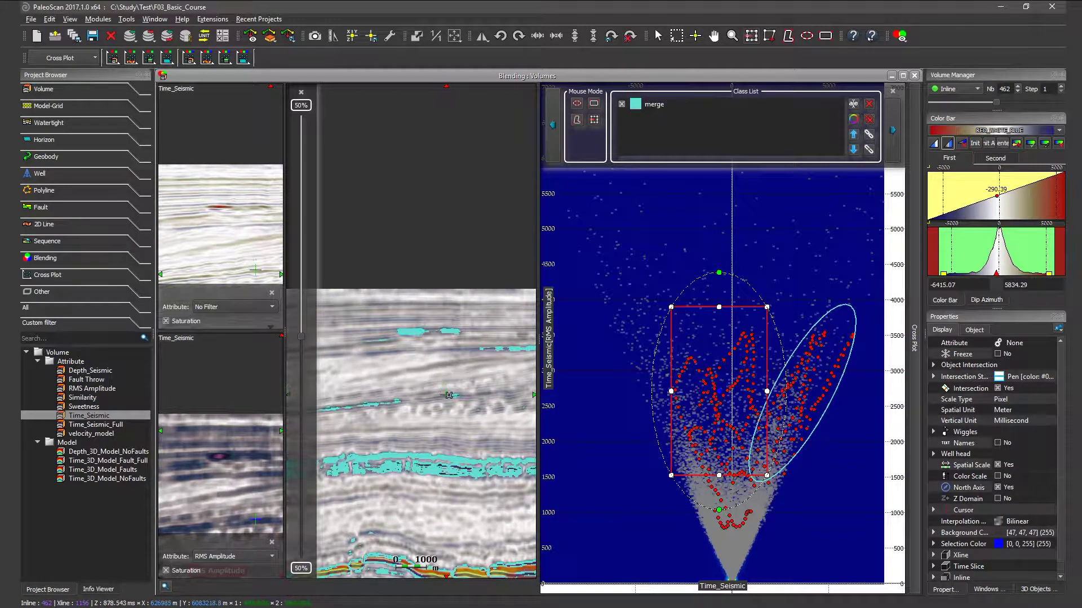
scroll(407, 340, up, 4)
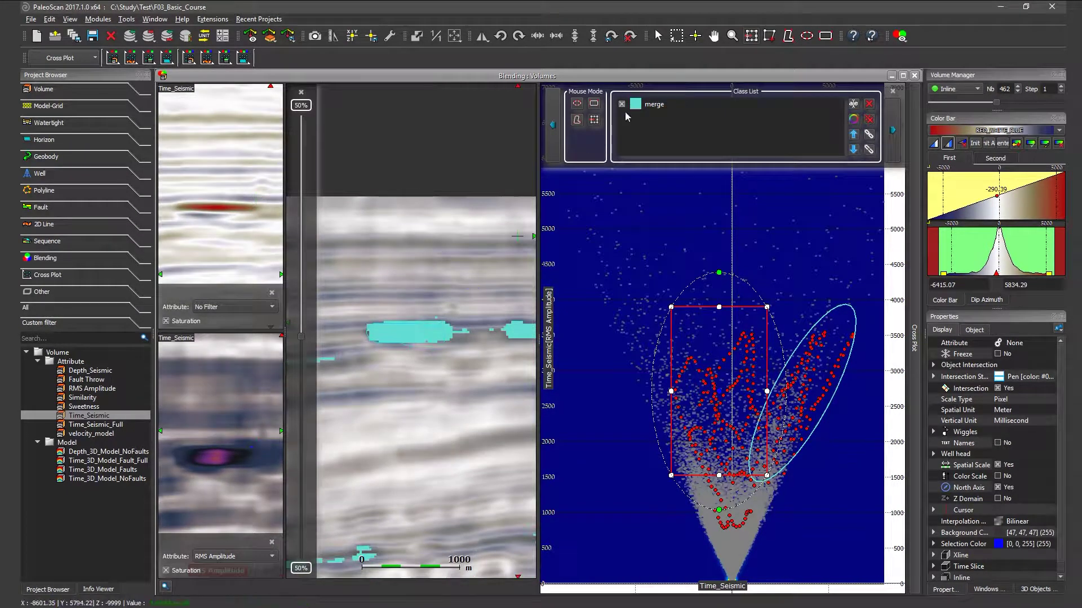
click(656, 107)
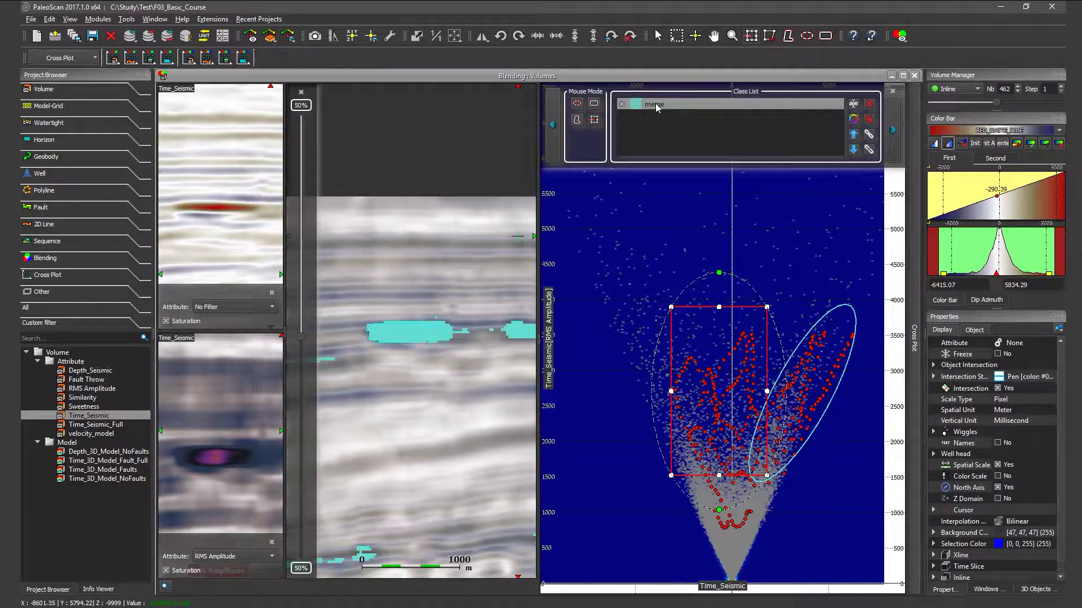
click(869, 150)
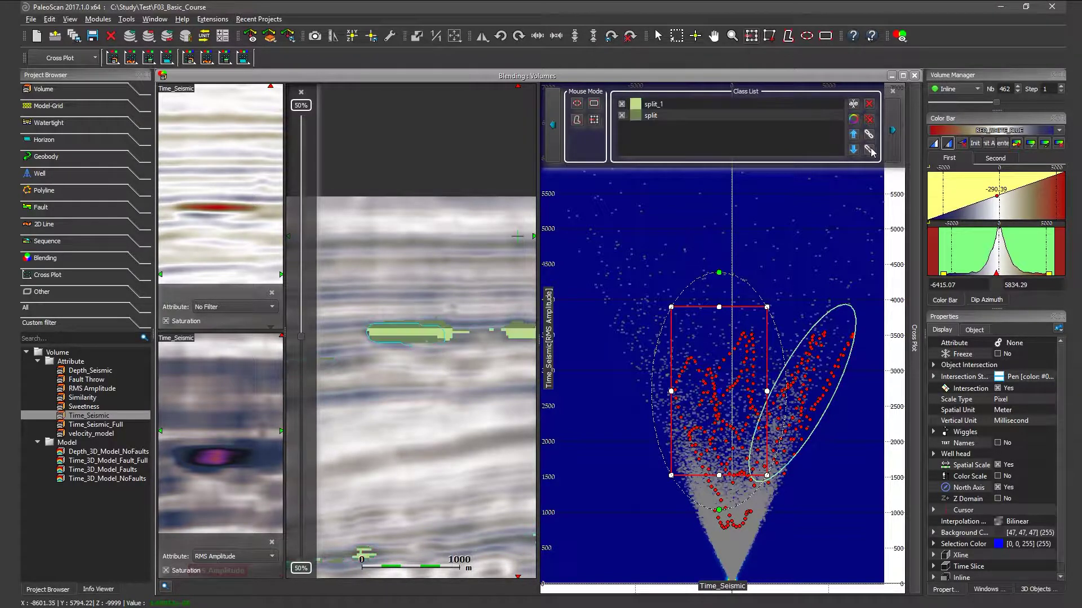
Step: Merge the split and split_1 classes back into a single merge class
click(668, 115)
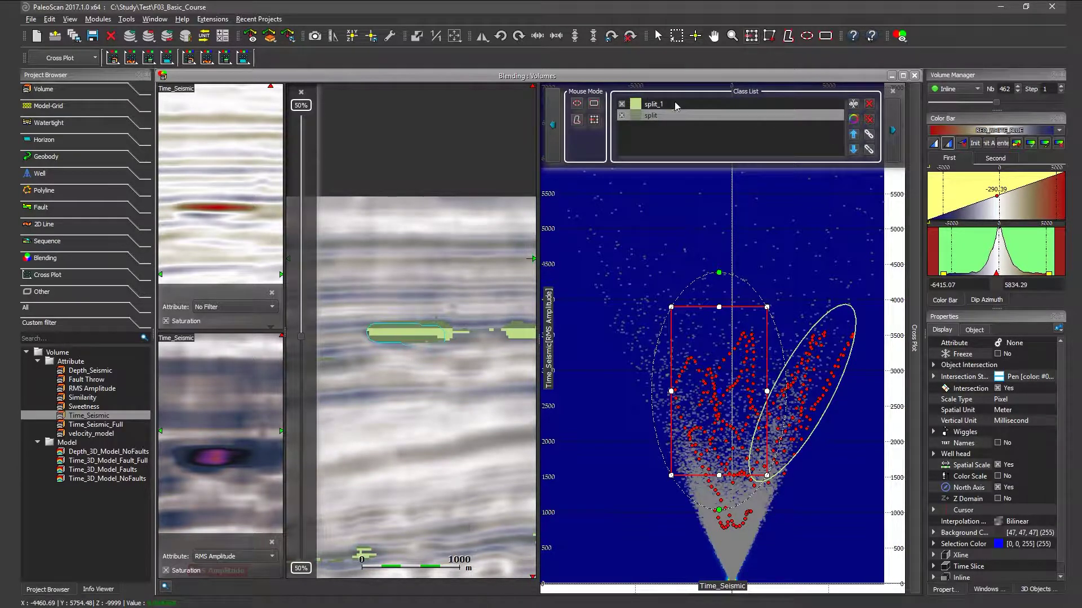
ctrl+click(658, 106)
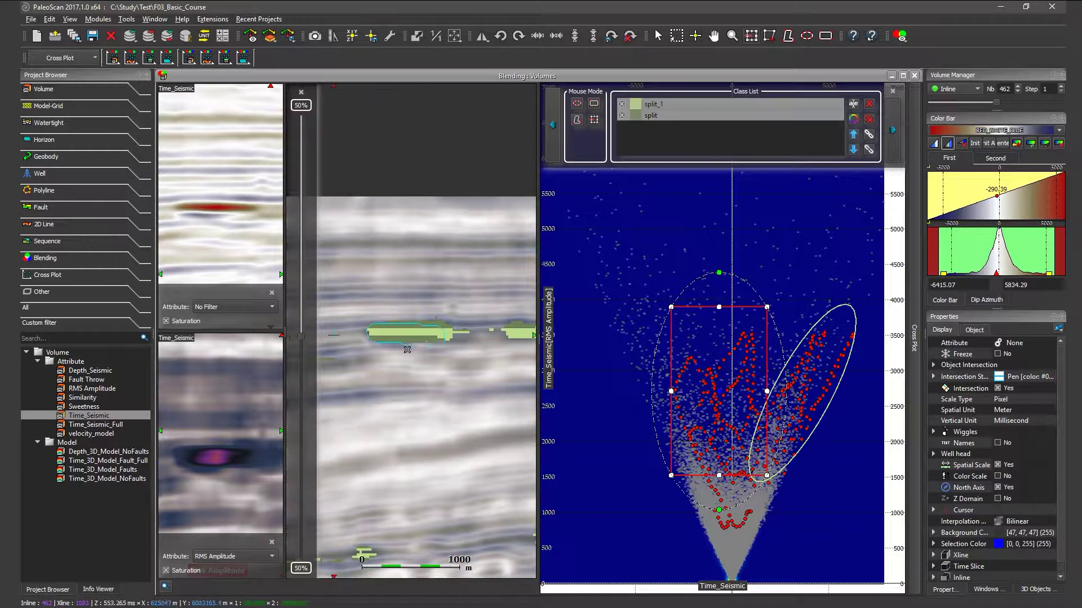
click(869, 134)
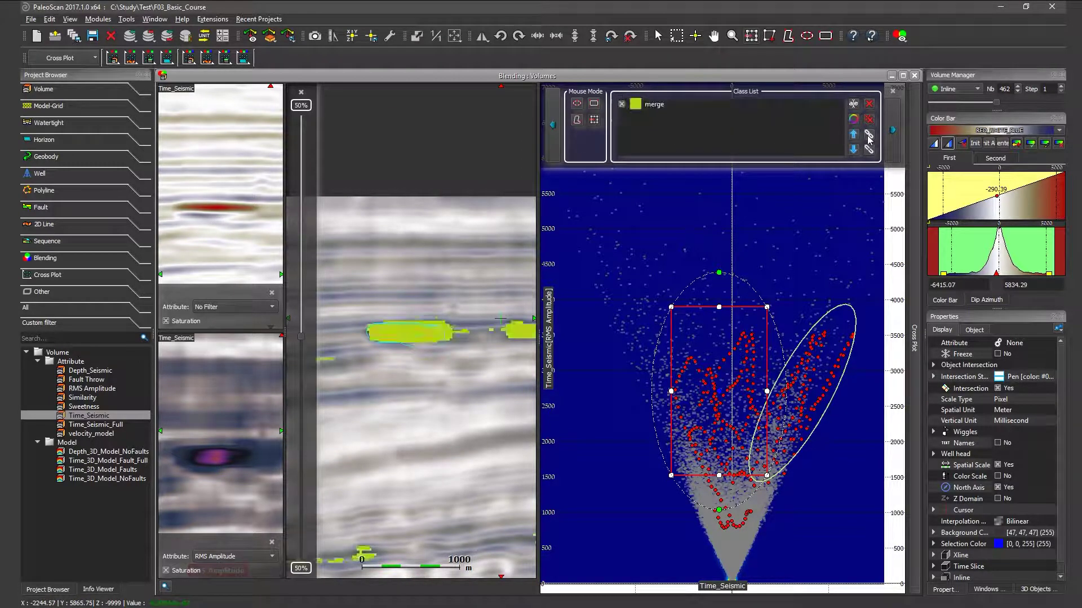
click(853, 103)
Step: Give the merged class the name Bright_test
text(Bright_test)
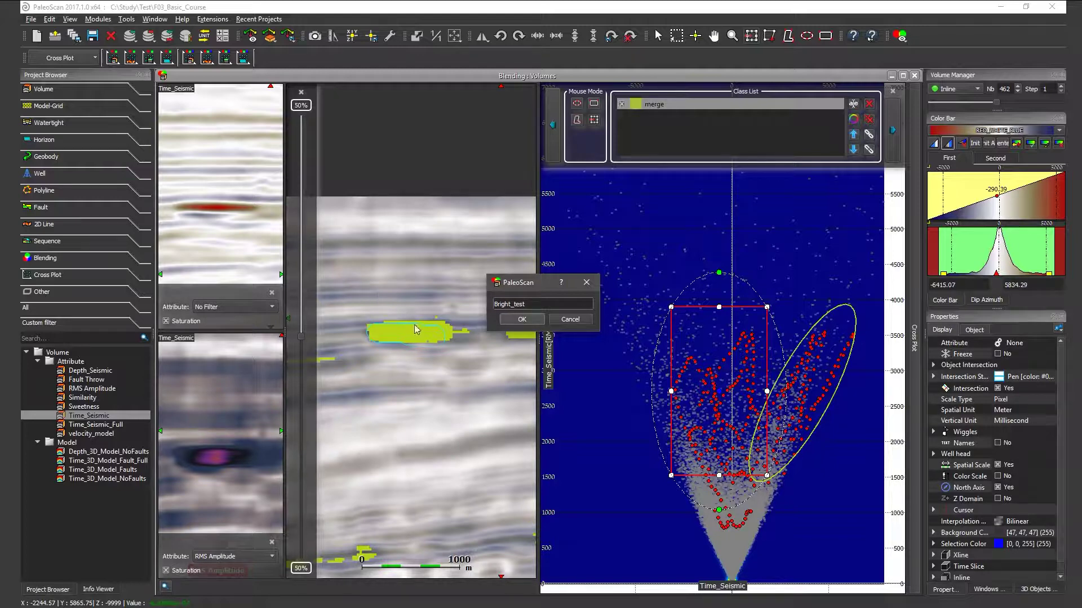
click(524, 320)
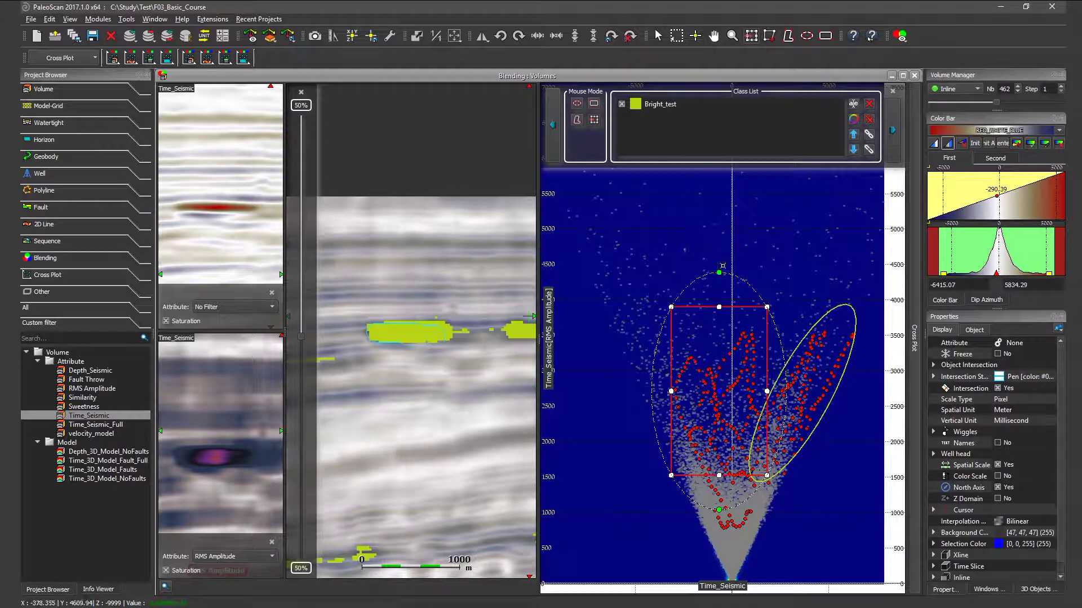
drag(719, 307, 719, 307)
scroll(419, 362, down, 3)
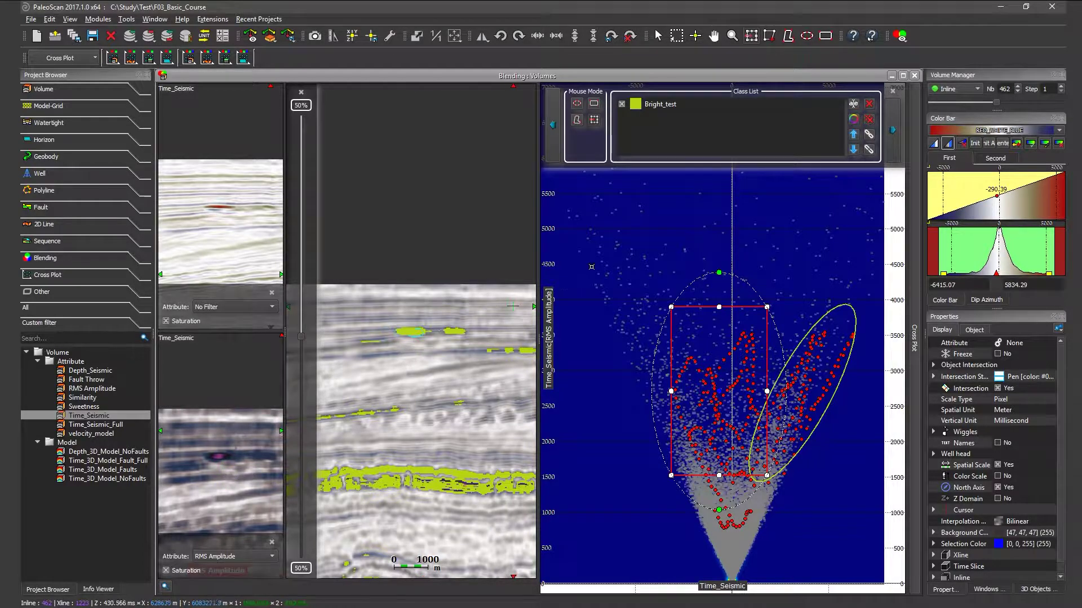
Step: Show the cross plot's Output panel for volume or geobody creation and zoom out the sections
click(894, 133)
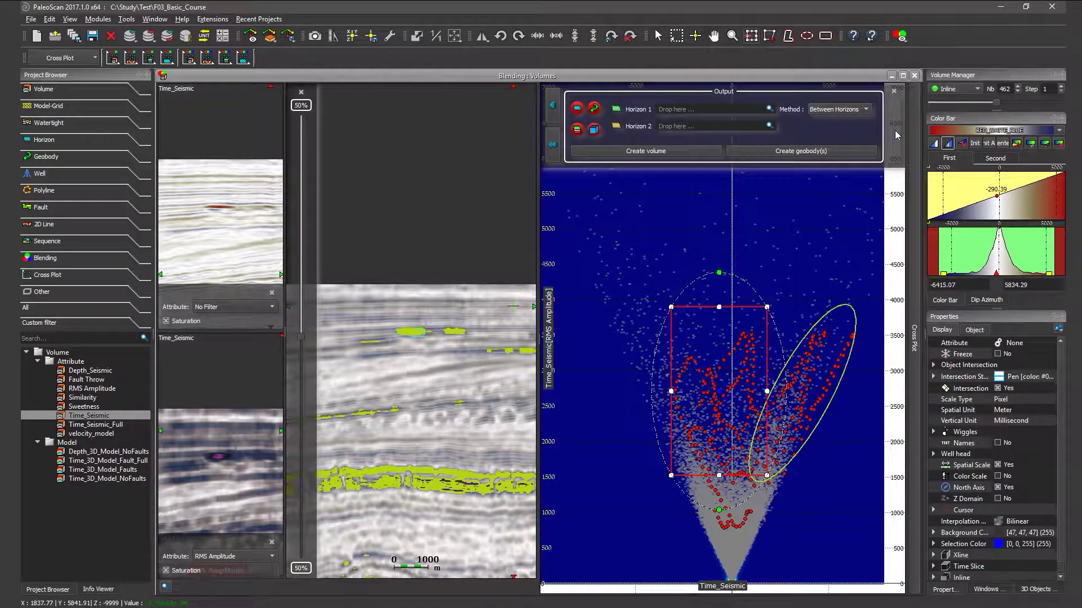
scroll(475, 327, down, 2)
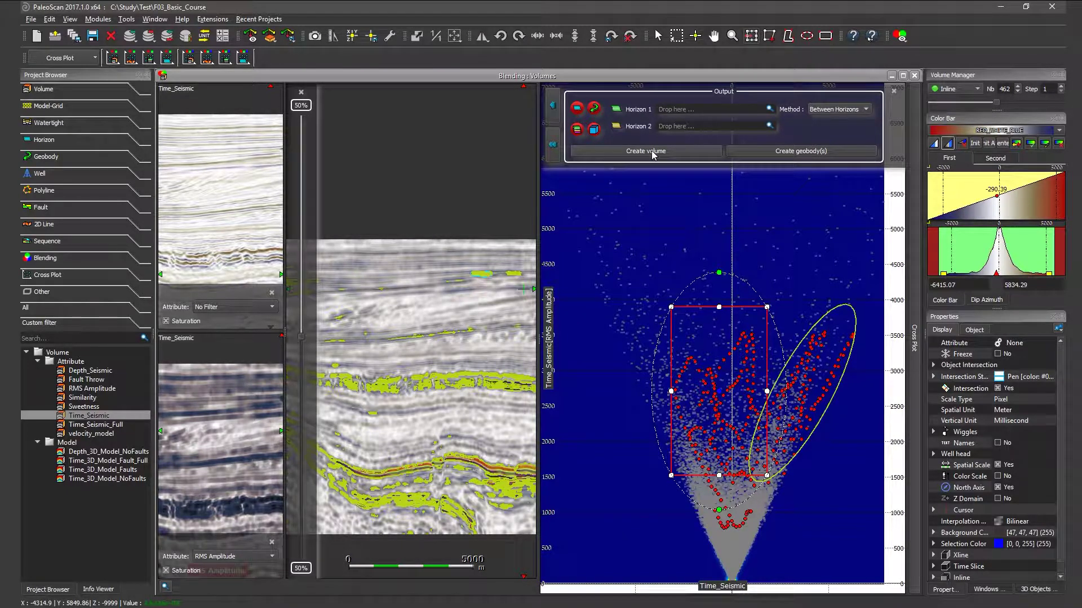
scroll(401, 355, down, 1)
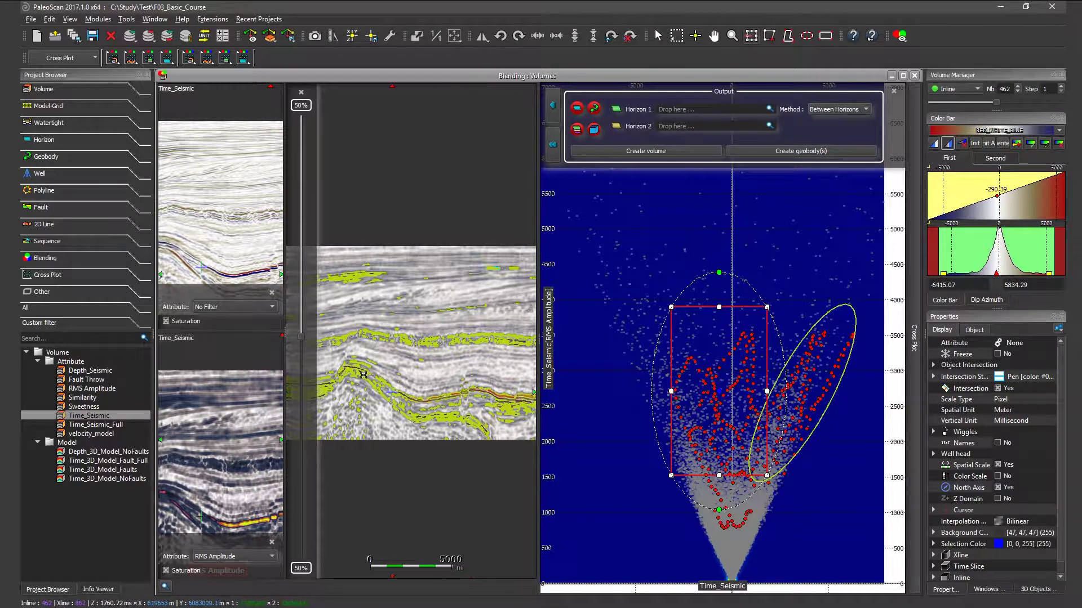
scroll(449, 318, down, 3)
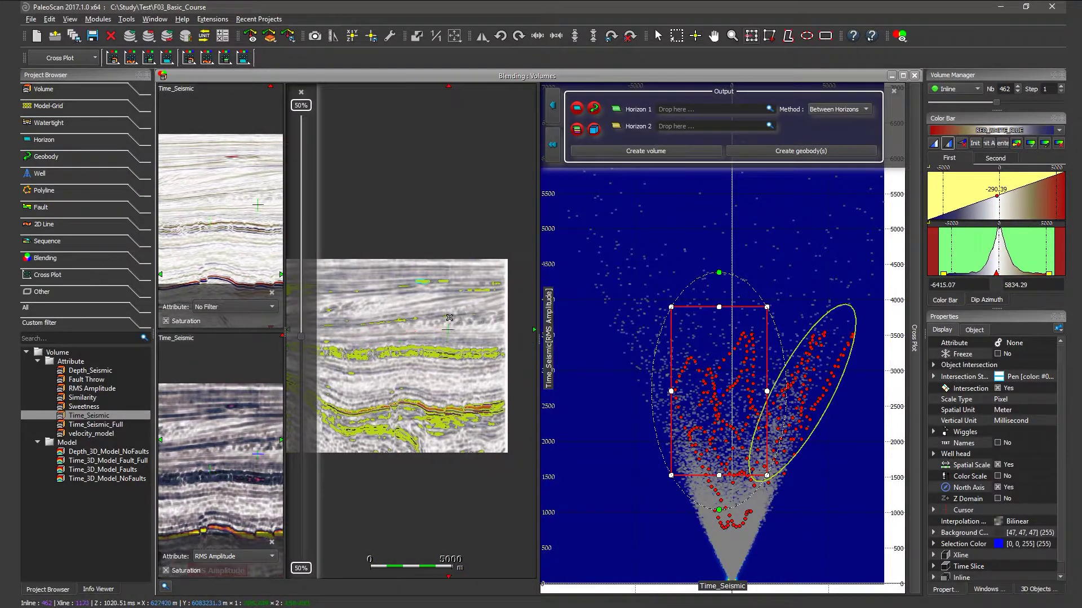
scroll(449, 318, up, 2)
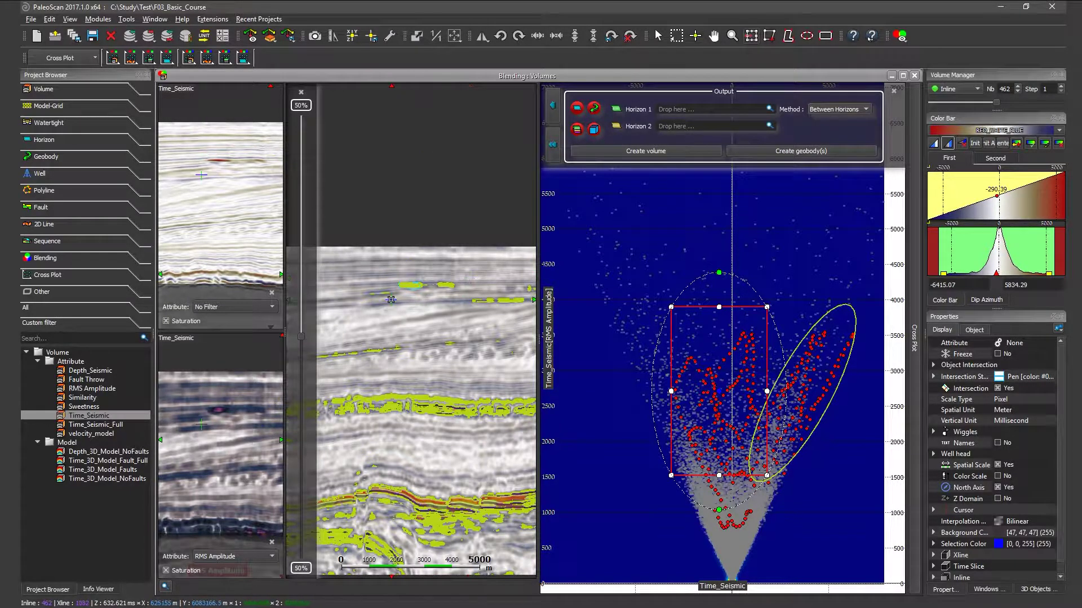
Step: Use a Volume-limited custom box spanning crosslines 1047–1182 and Z 466–641 around the bright event
click(595, 130)
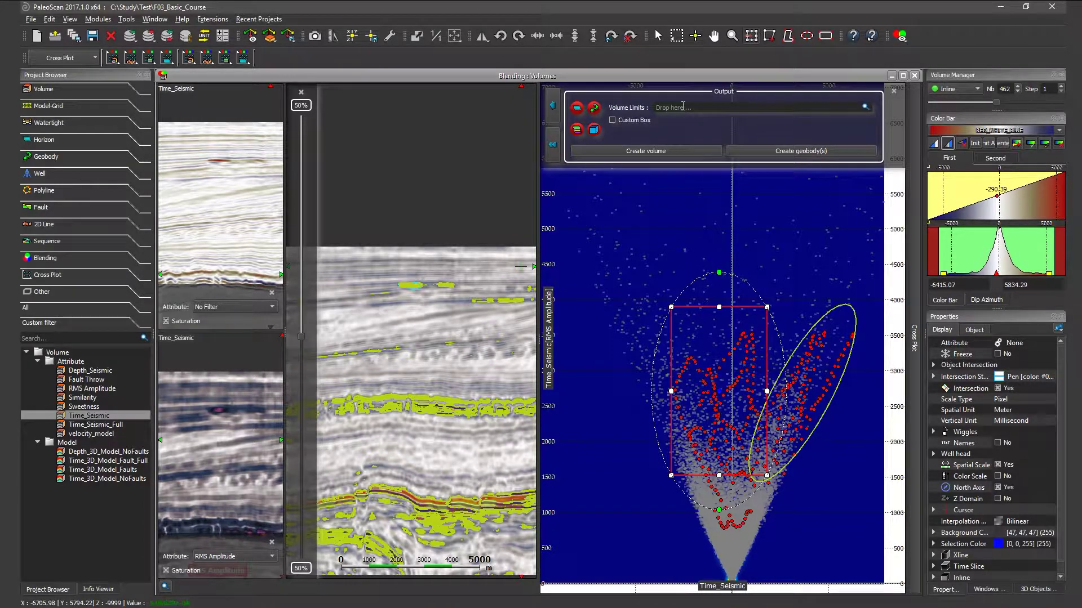
click(613, 120)
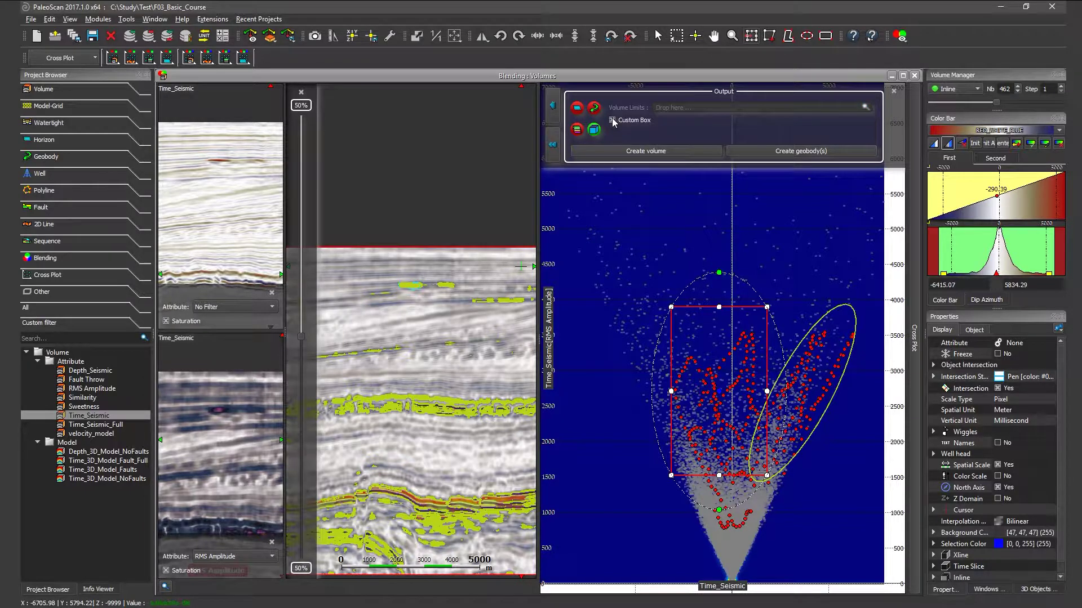
scroll(412, 288, down, 5)
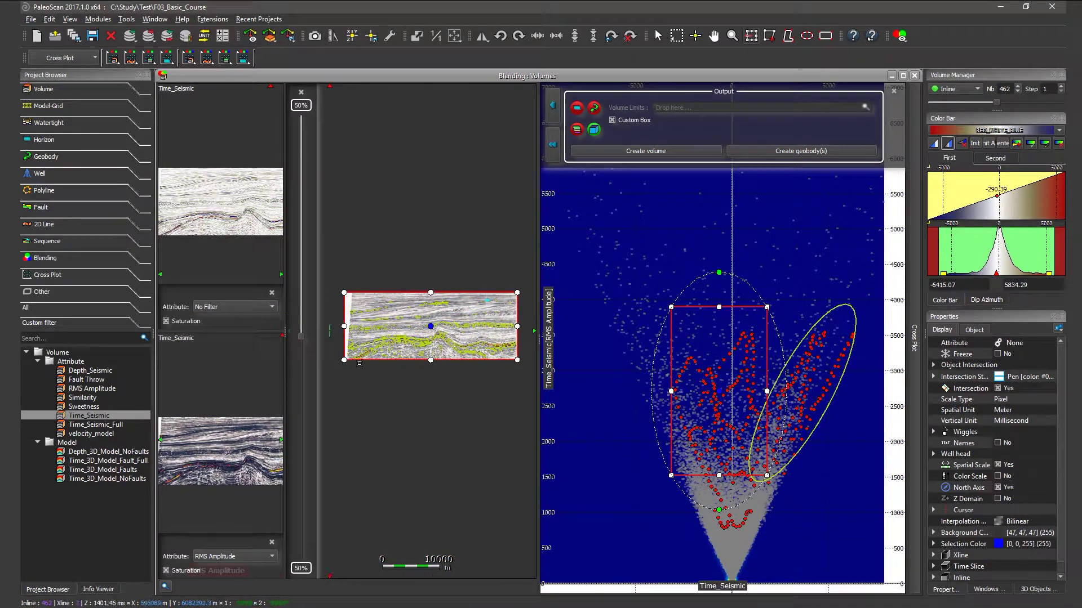
drag(342, 361, 489, 300)
scroll(488, 300, up, 3)
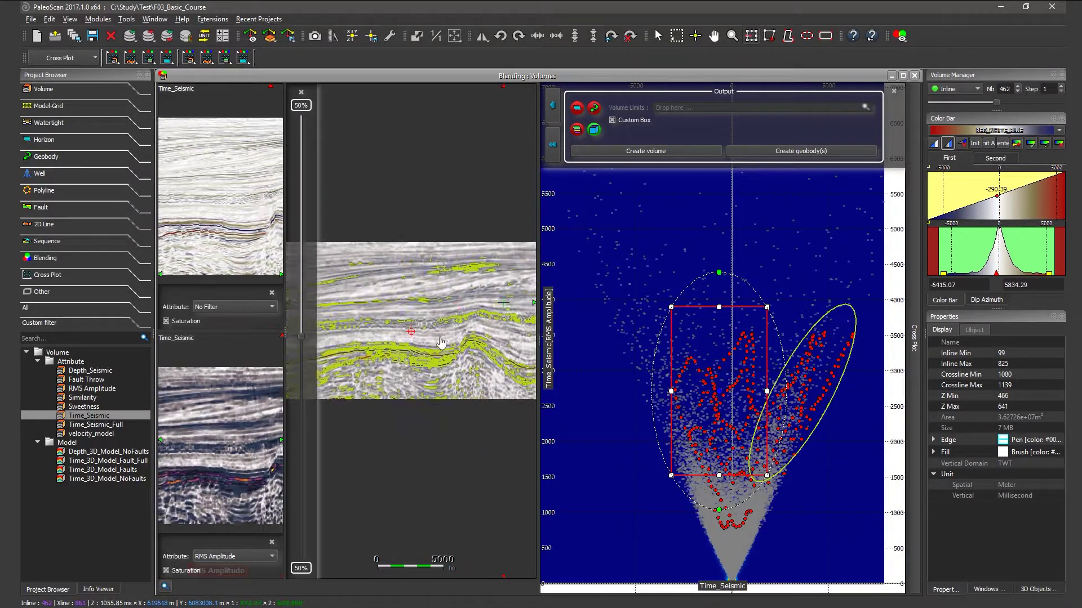
scroll(431, 349, up, 5)
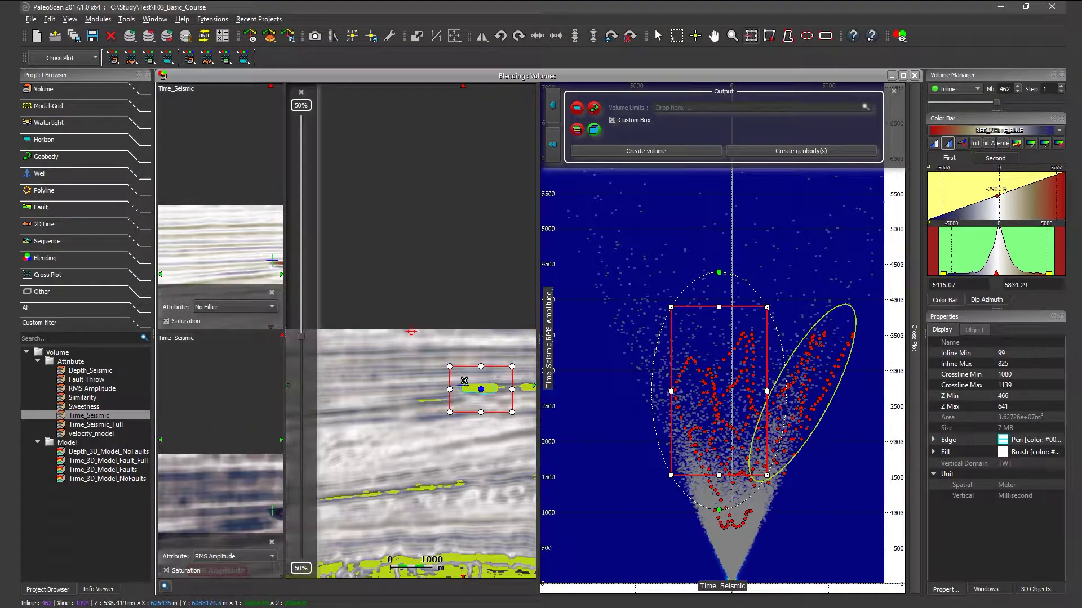
scroll(417, 290, up, 2)
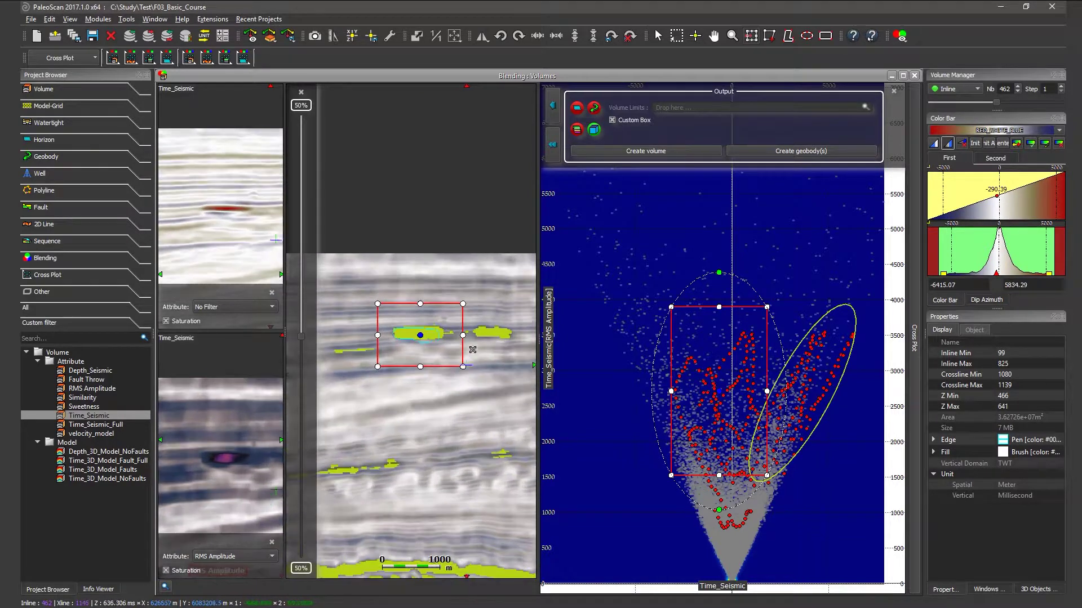
drag(463, 335, 524, 335)
drag(374, 335, 329, 335)
scroll(458, 270, down, 2)
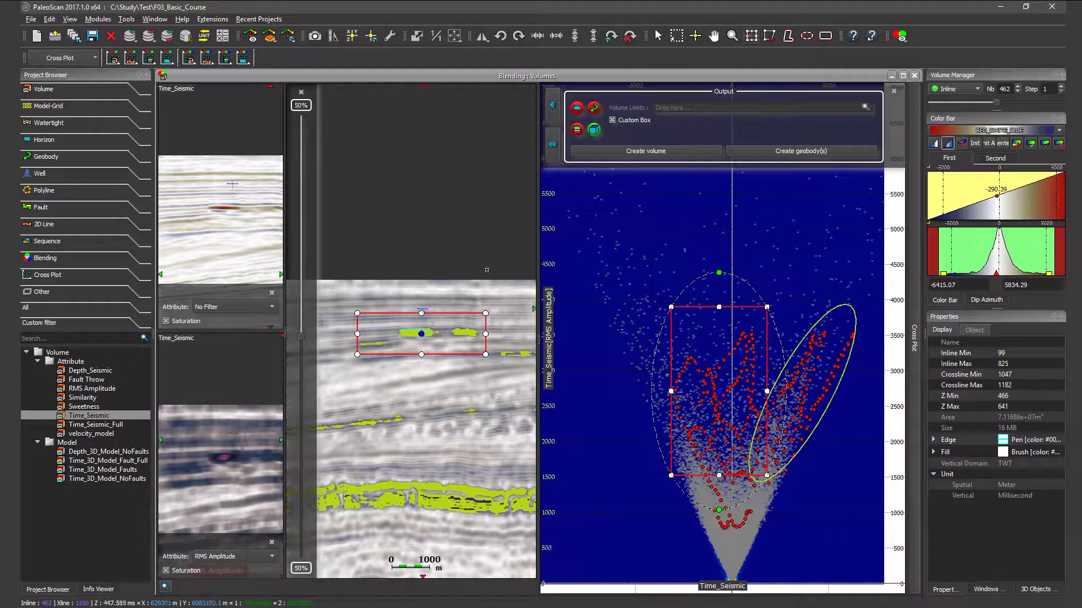
Step: Create the Bright_test geobody with the Save and Display options enabled
click(788, 156)
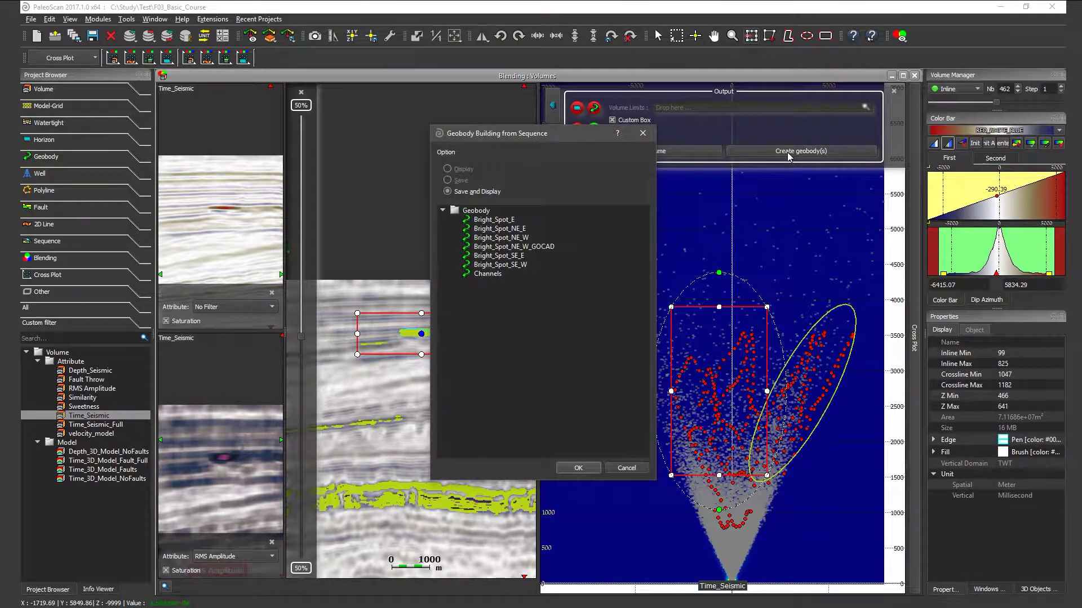
click(457, 167)
click(460, 181)
click(571, 468)
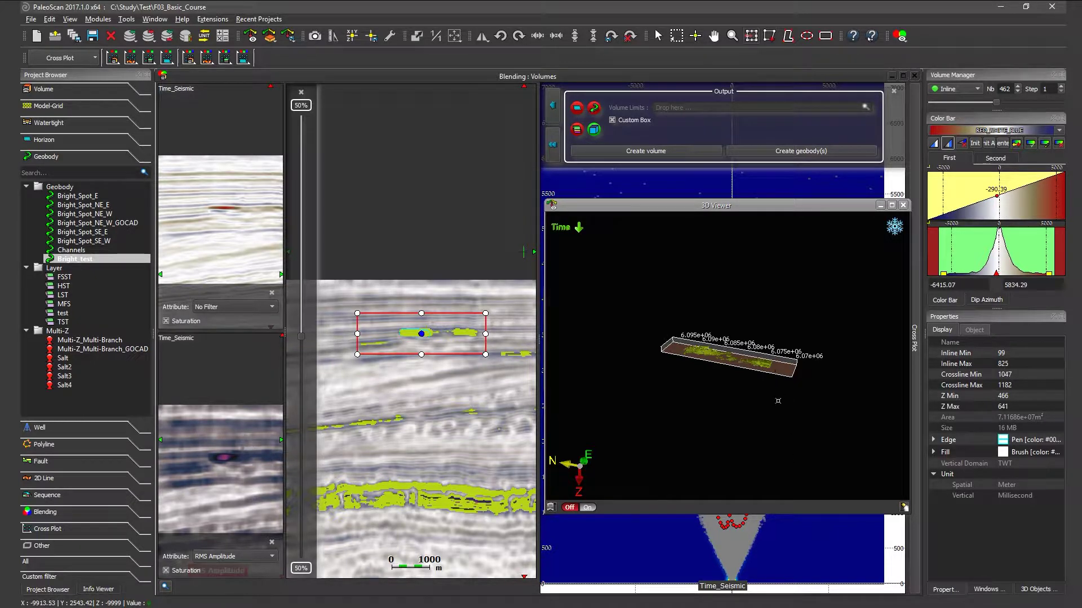
Step: Select Bright_test in the project tree and orbit the 3D view to look down on it
scroll(777, 389, up, 5)
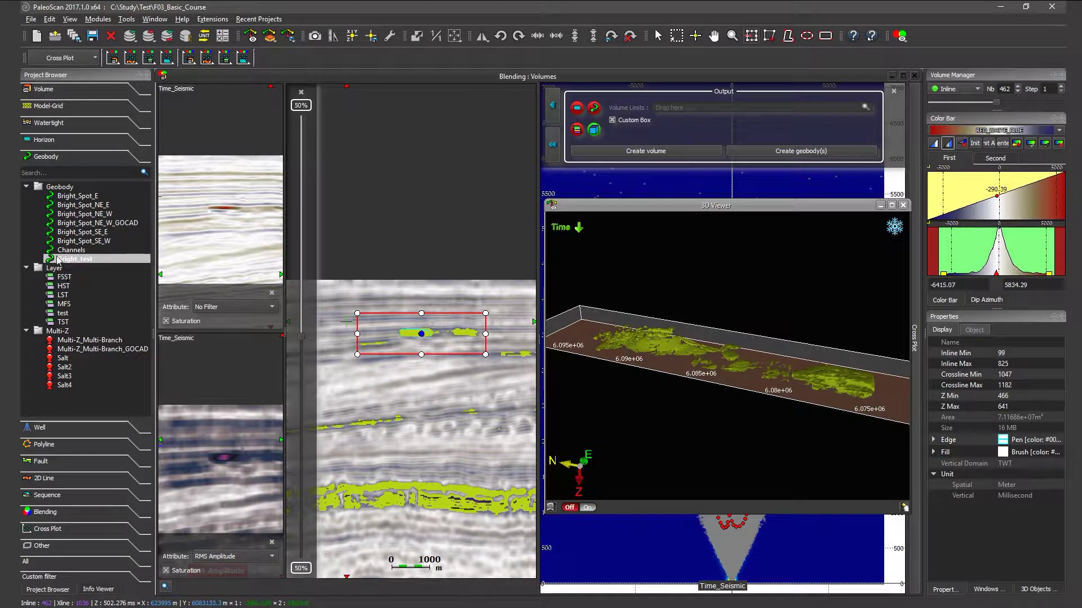
click(74, 261)
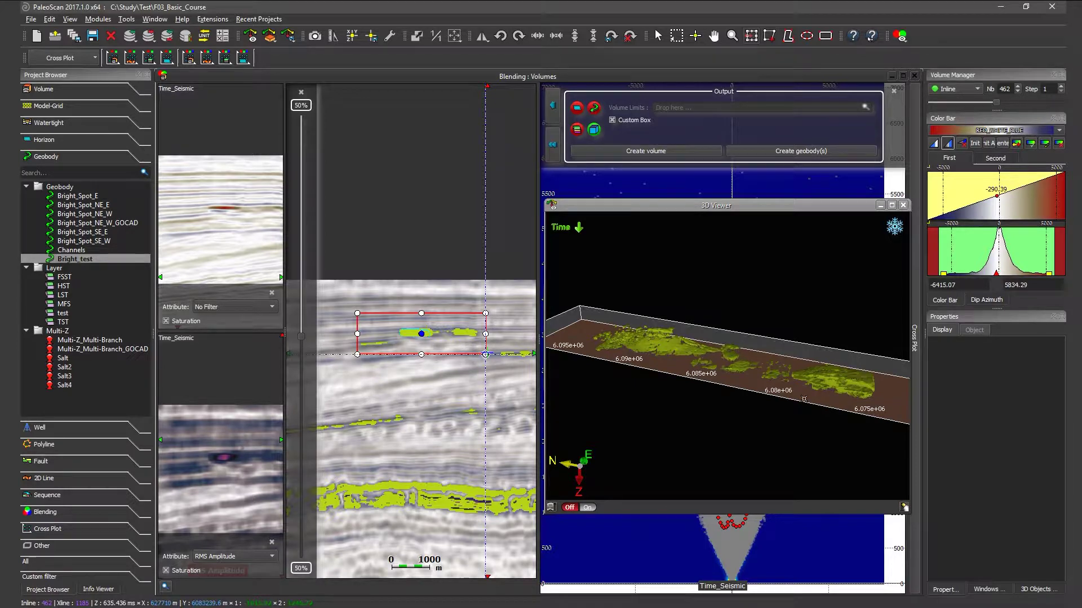
drag(831, 392, 868, 391)
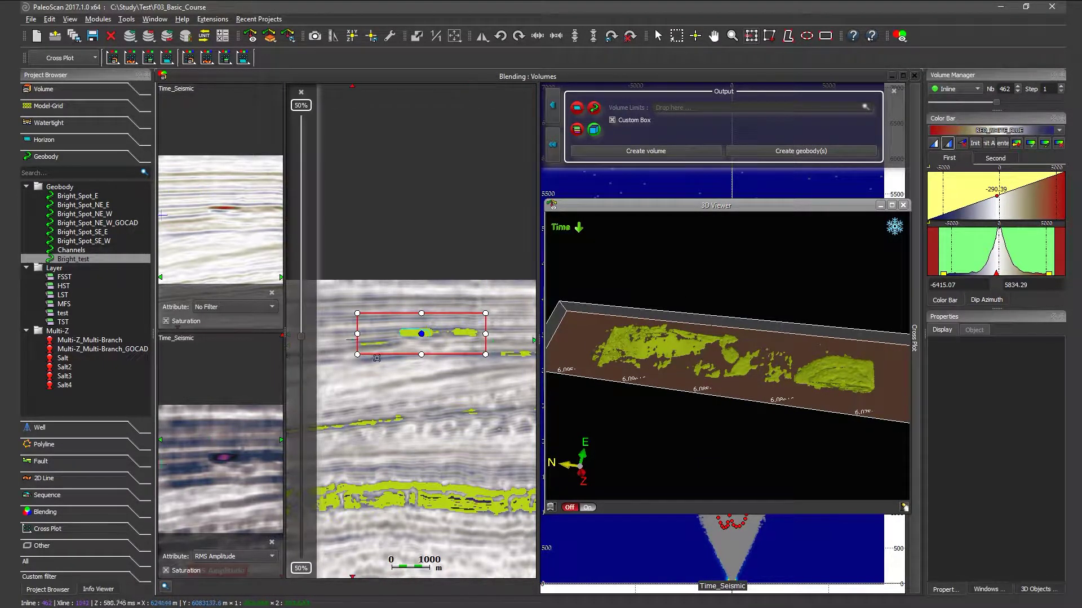
drag(732, 356, 723, 377)
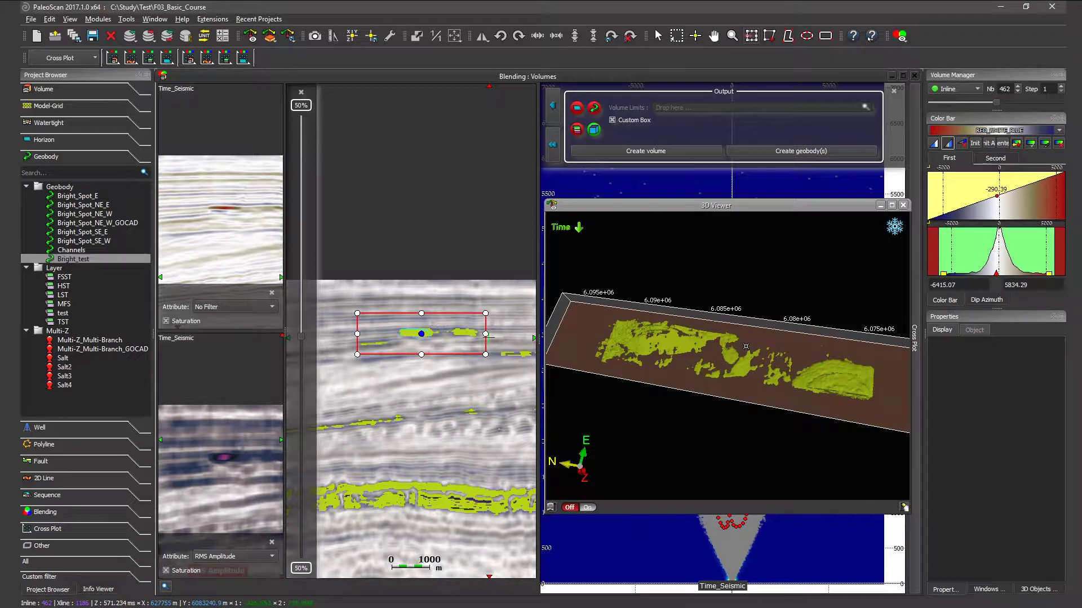
Step: Switch to Geobody Manual mode, pick Bright_test in 3D, and open Geobody/Layer Splitting on it
click(94, 58)
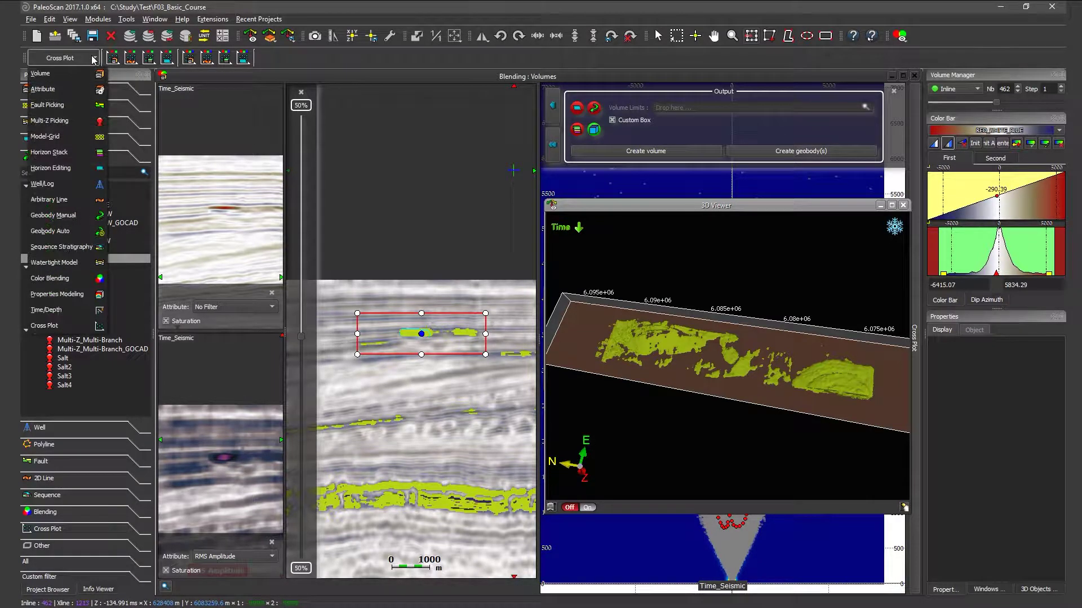
click(70, 216)
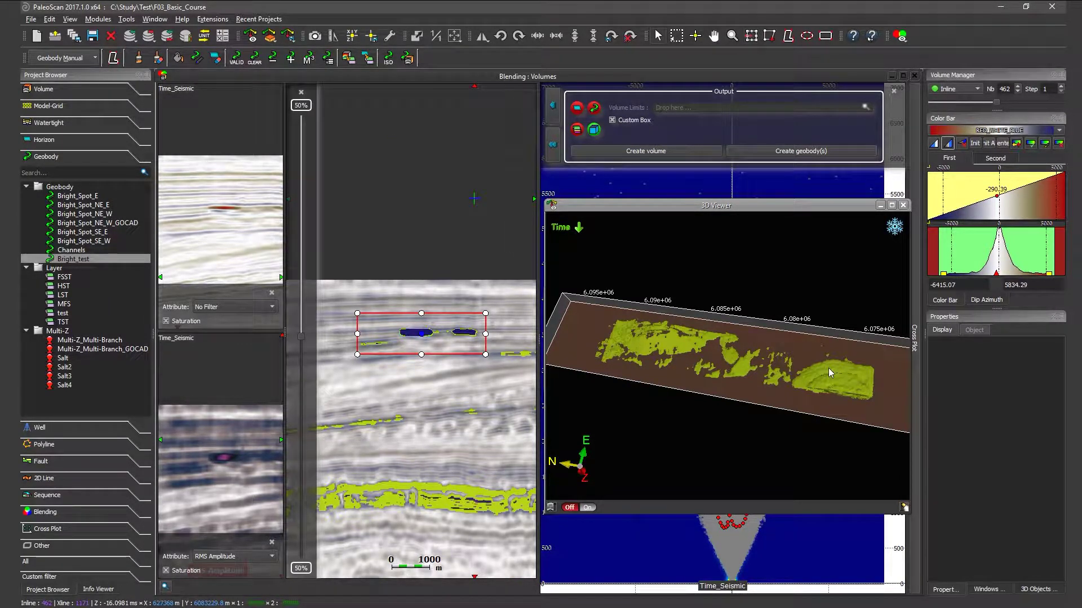
click(865, 392)
drag(707, 319, 700, 304)
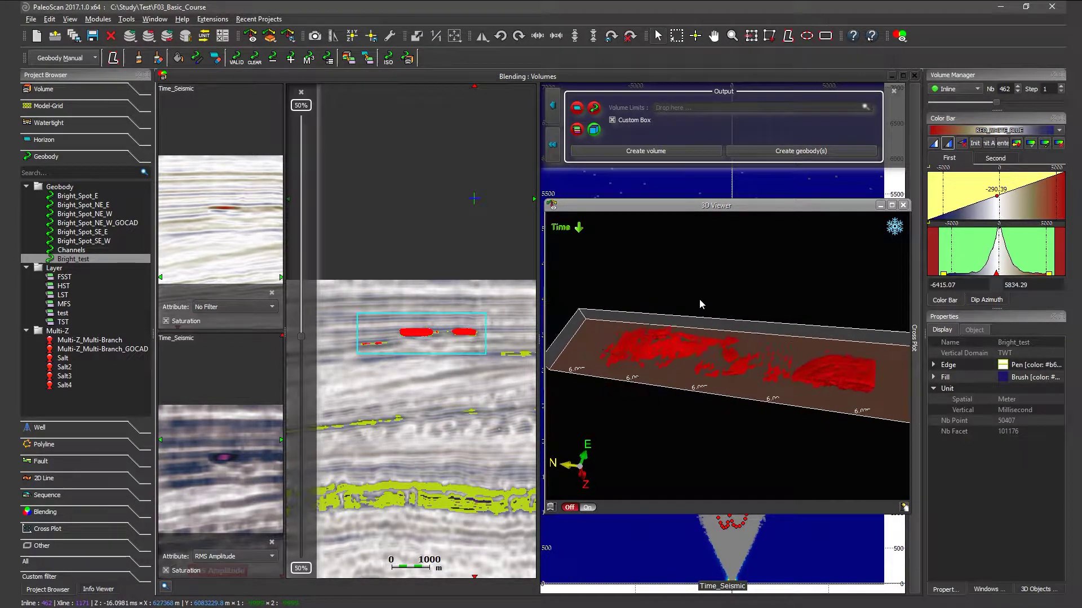
click(275, 58)
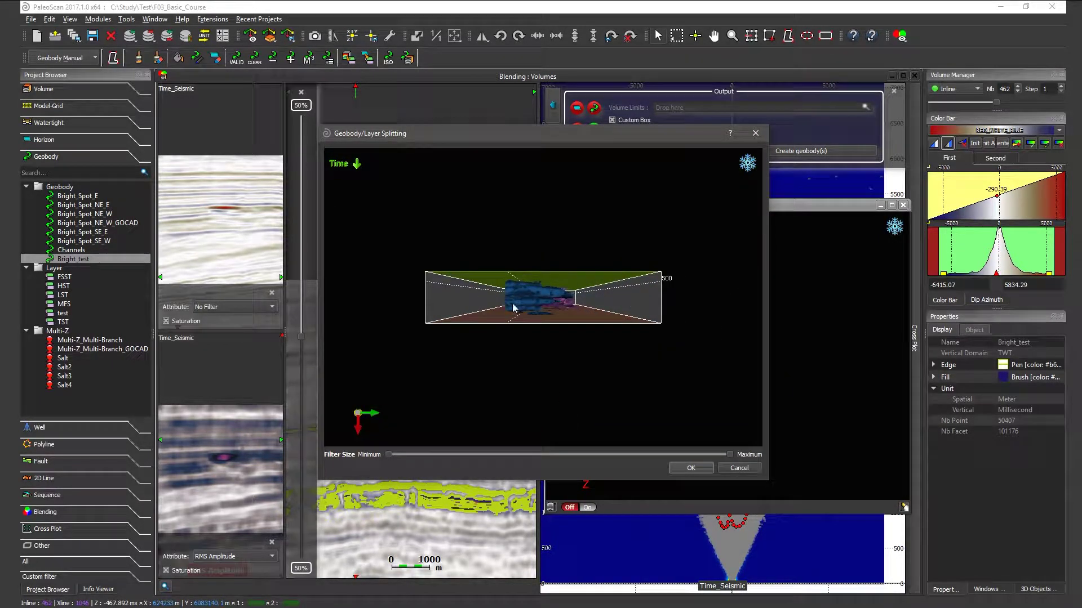
Step: Tilt the splitting preview and push Filter Size near maximum so only Bright_test's large blue body is left
drag(688, 314, 580, 314)
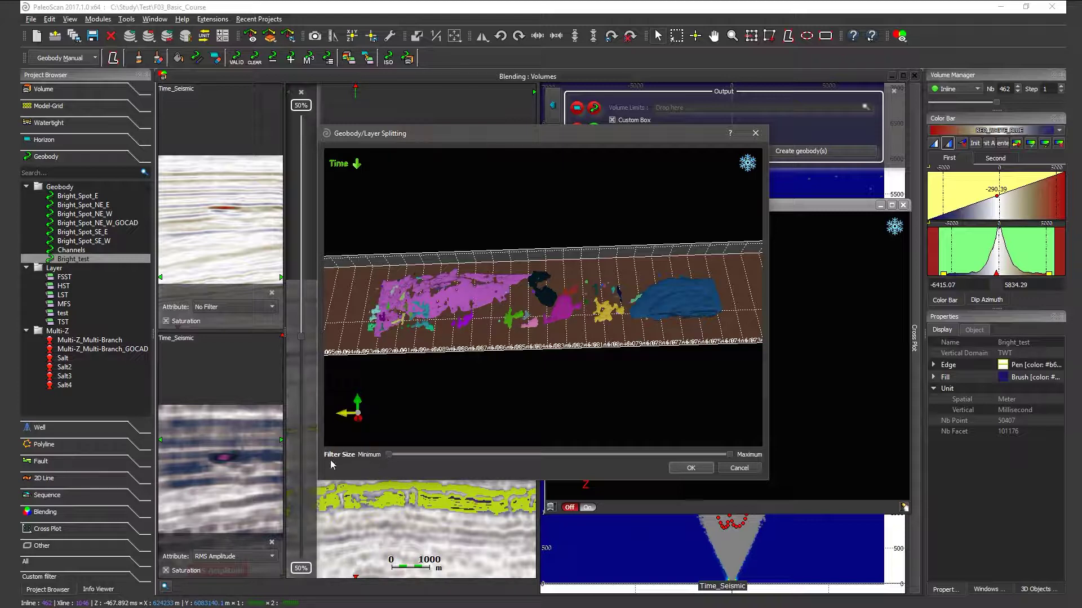
drag(390, 454, 451, 459)
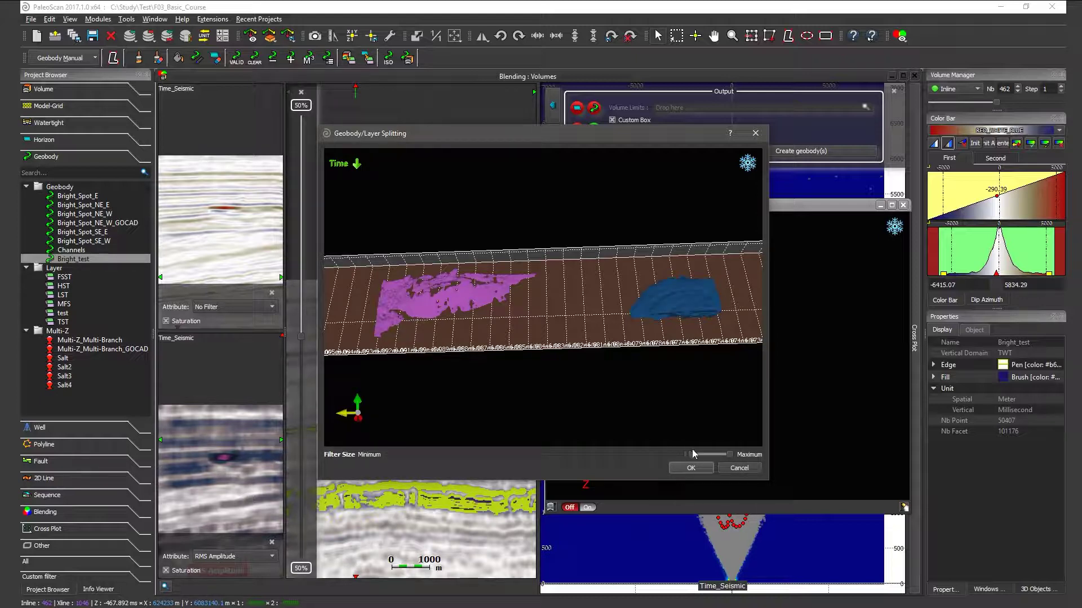
drag(691, 451, 704, 453)
drag(642, 339, 492, 347)
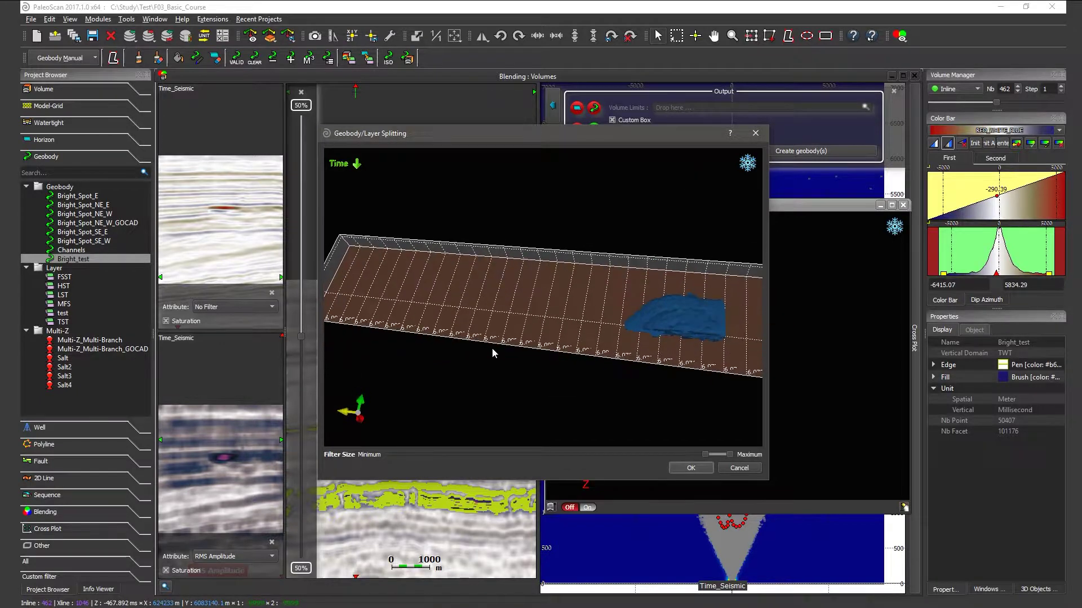